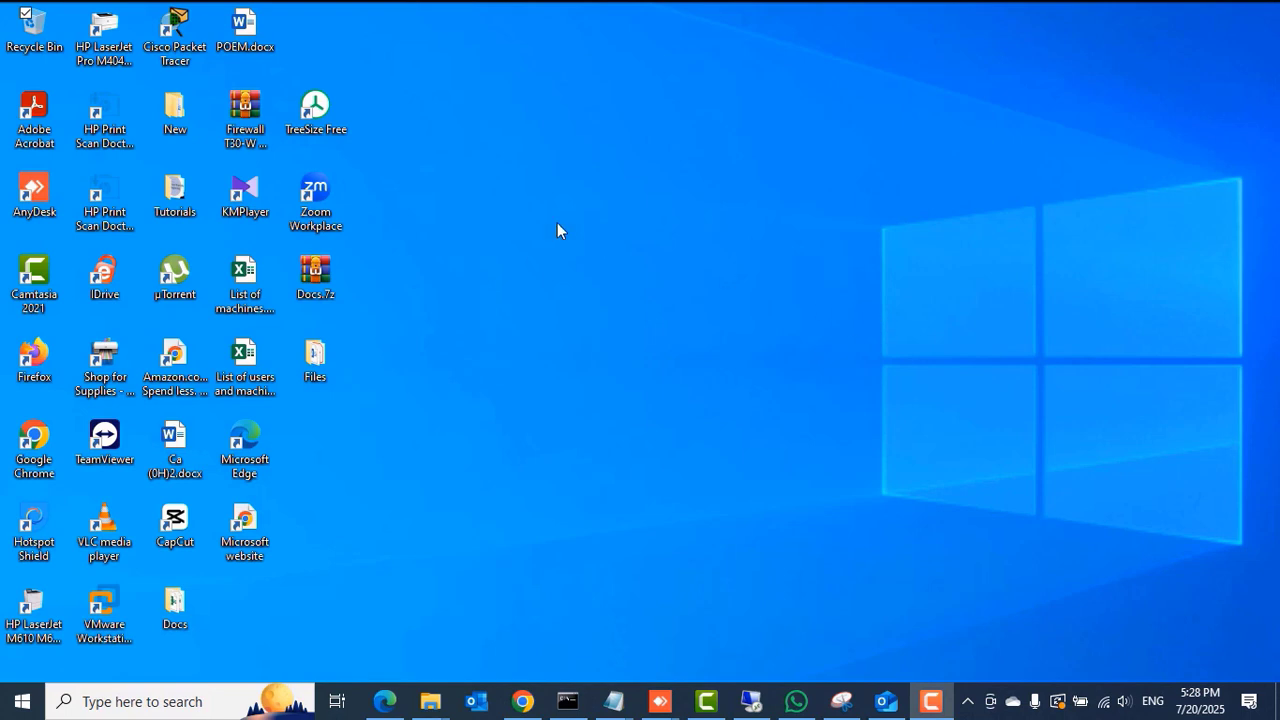
# Refresh the Windows desktop twice, then launch Outlook from the taskbar.
pyautogui.rightClick(525, 205)
pyautogui.click(578, 265)
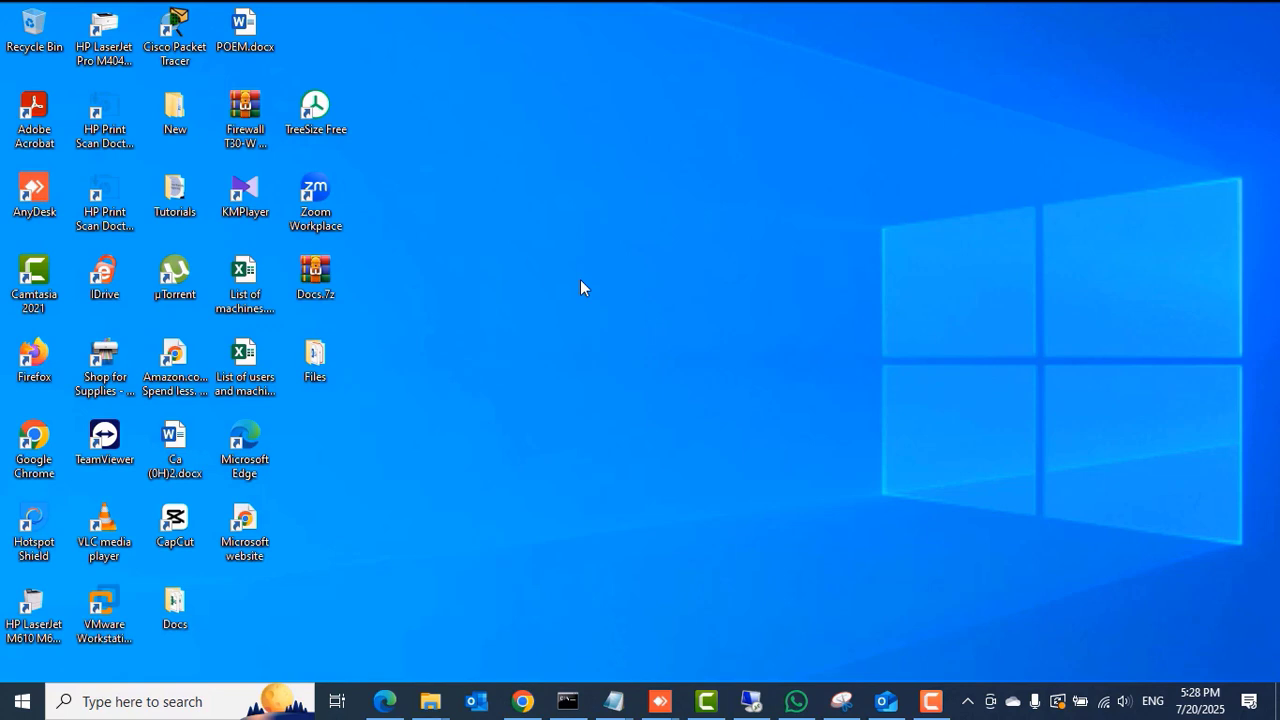
pyautogui.rightClick(527, 209)
pyautogui.click(580, 262)
pyautogui.click(892, 714)
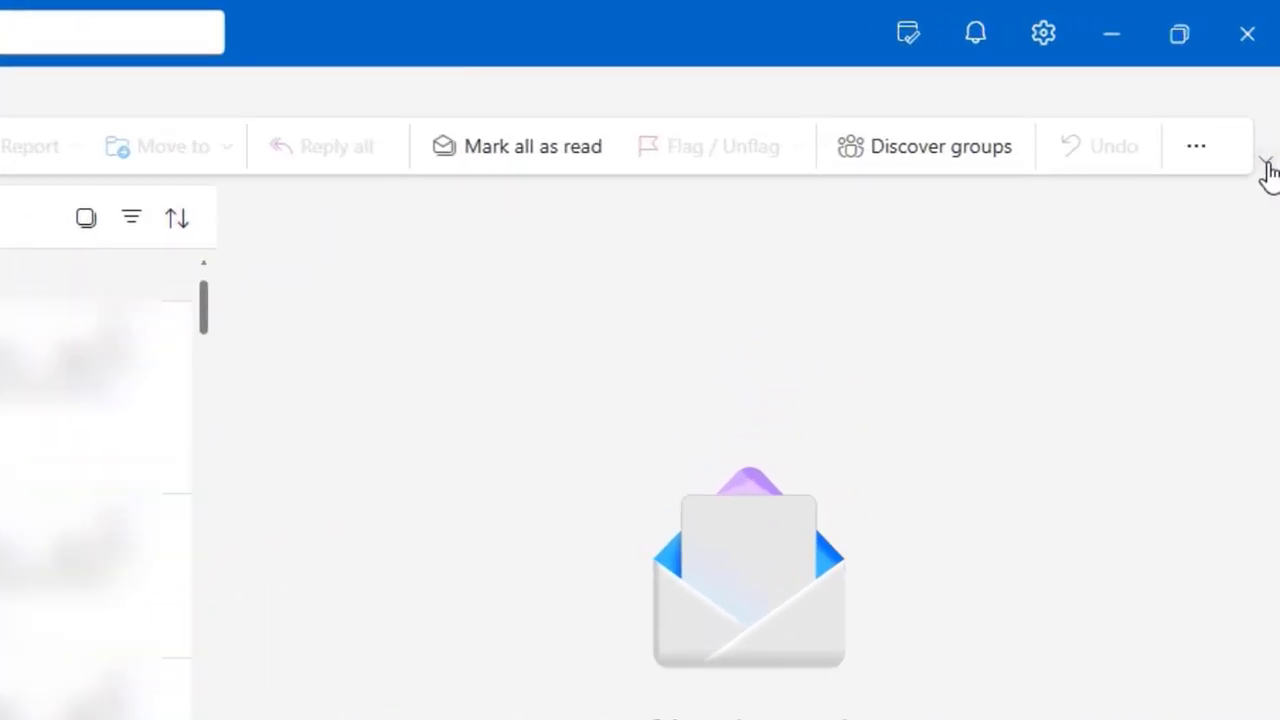
# Switch Outlook's ribbon layout to the Classic ribbon.
pyautogui.click(1270, 106)
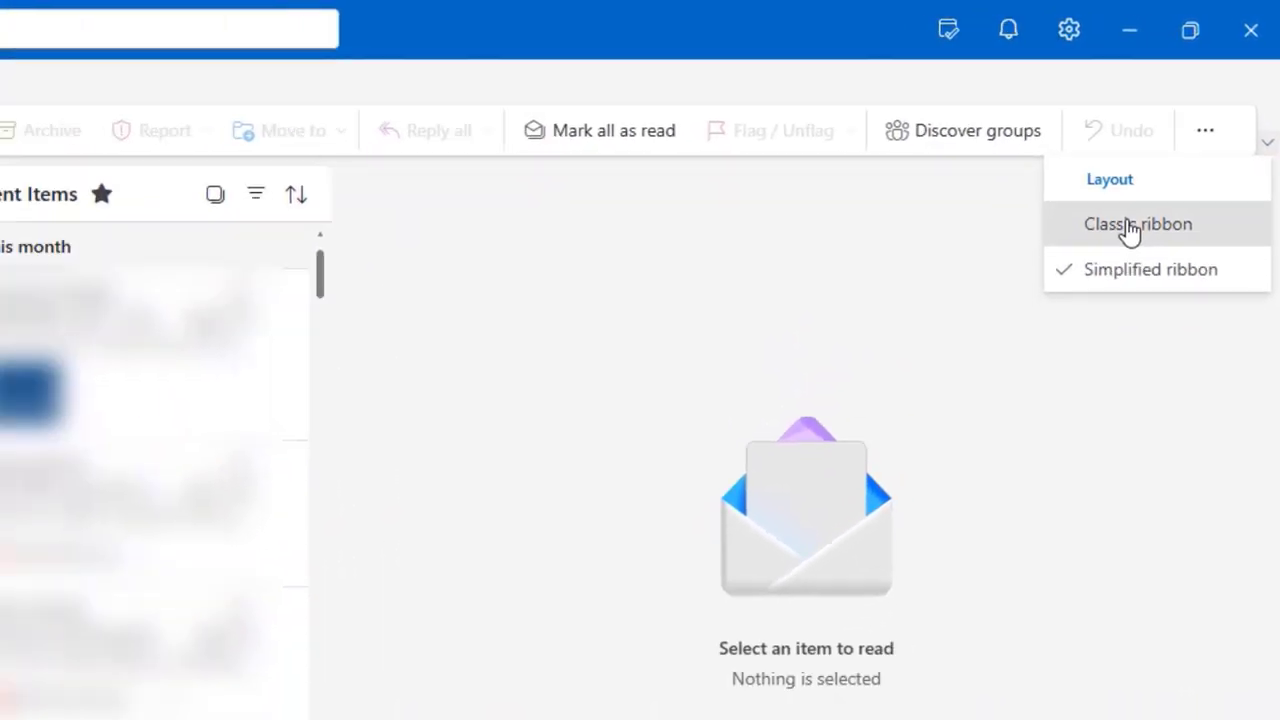
pyautogui.click(1128, 226)
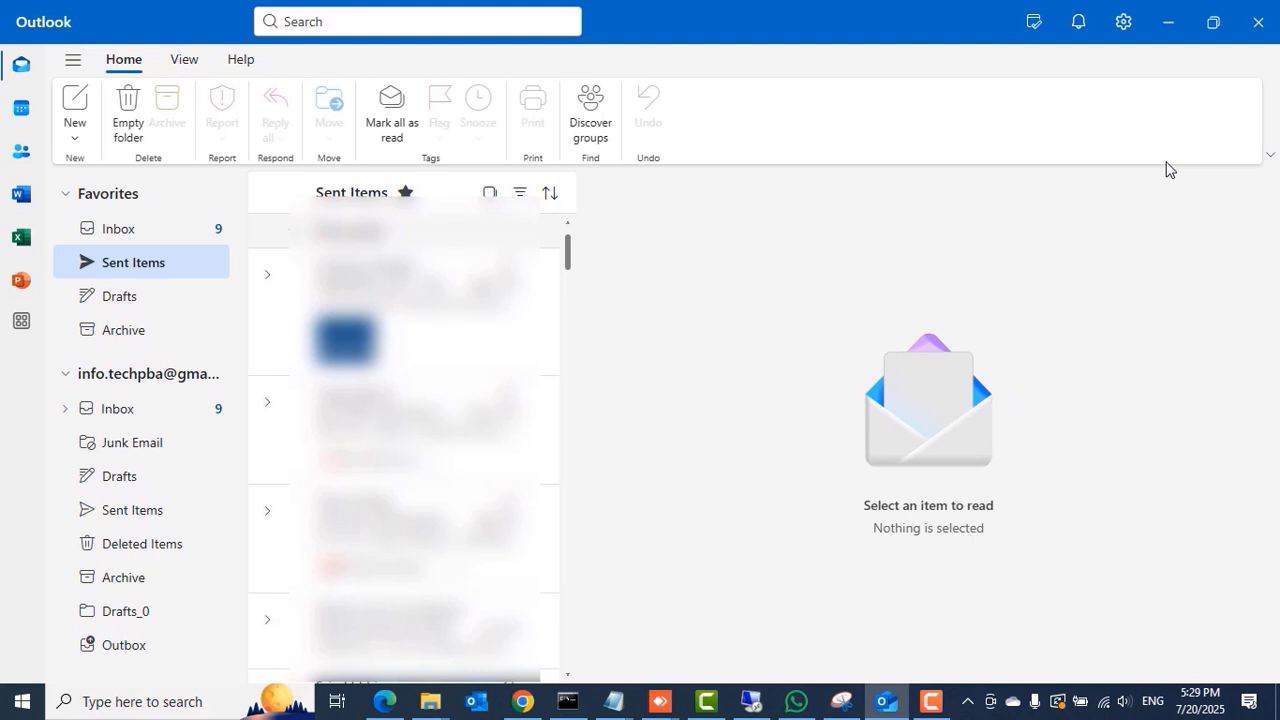
pyautogui.click(1270, 160)
pyautogui.click(1270, 160)
pyautogui.click(1272, 158)
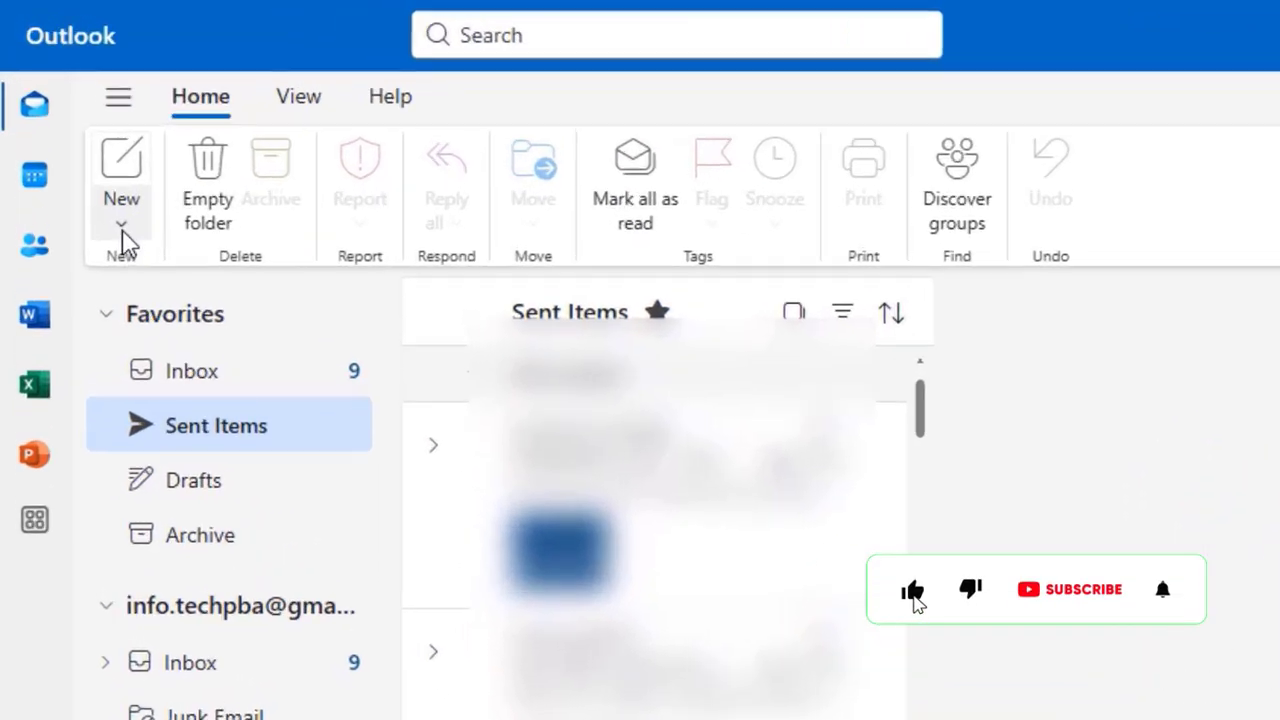
pyautogui.click(121, 227)
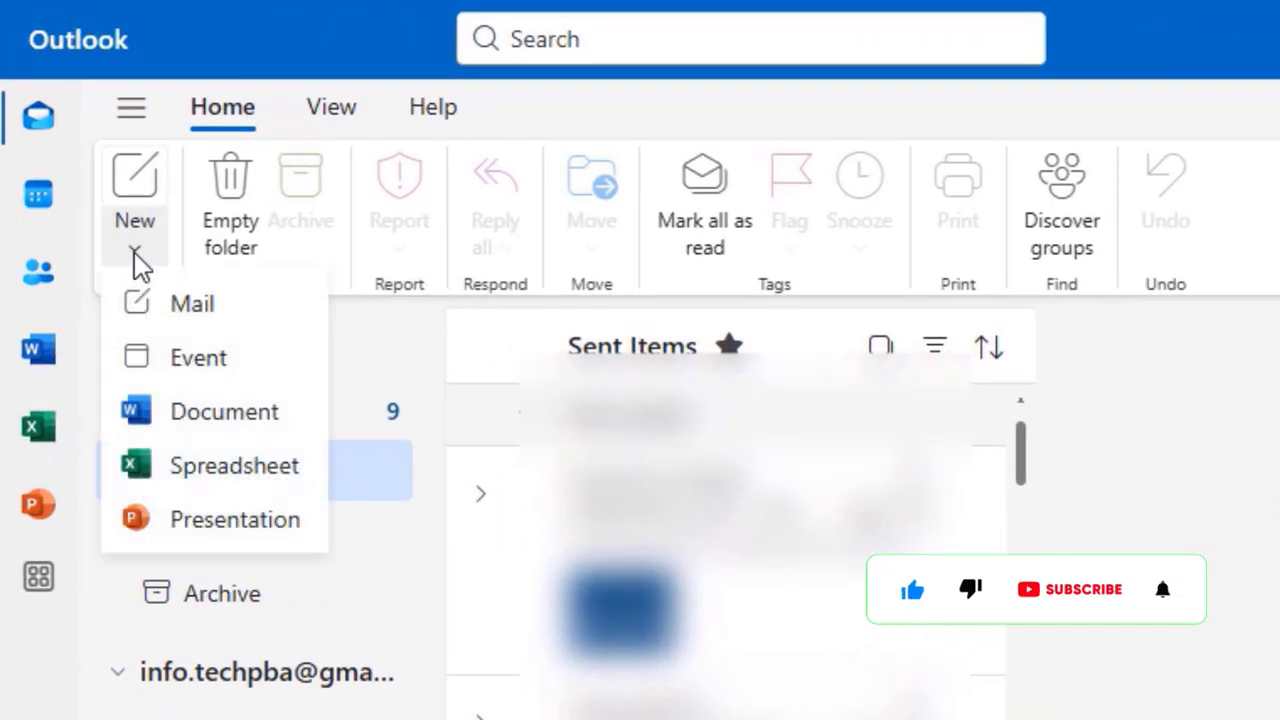
pyautogui.click(213, 305)
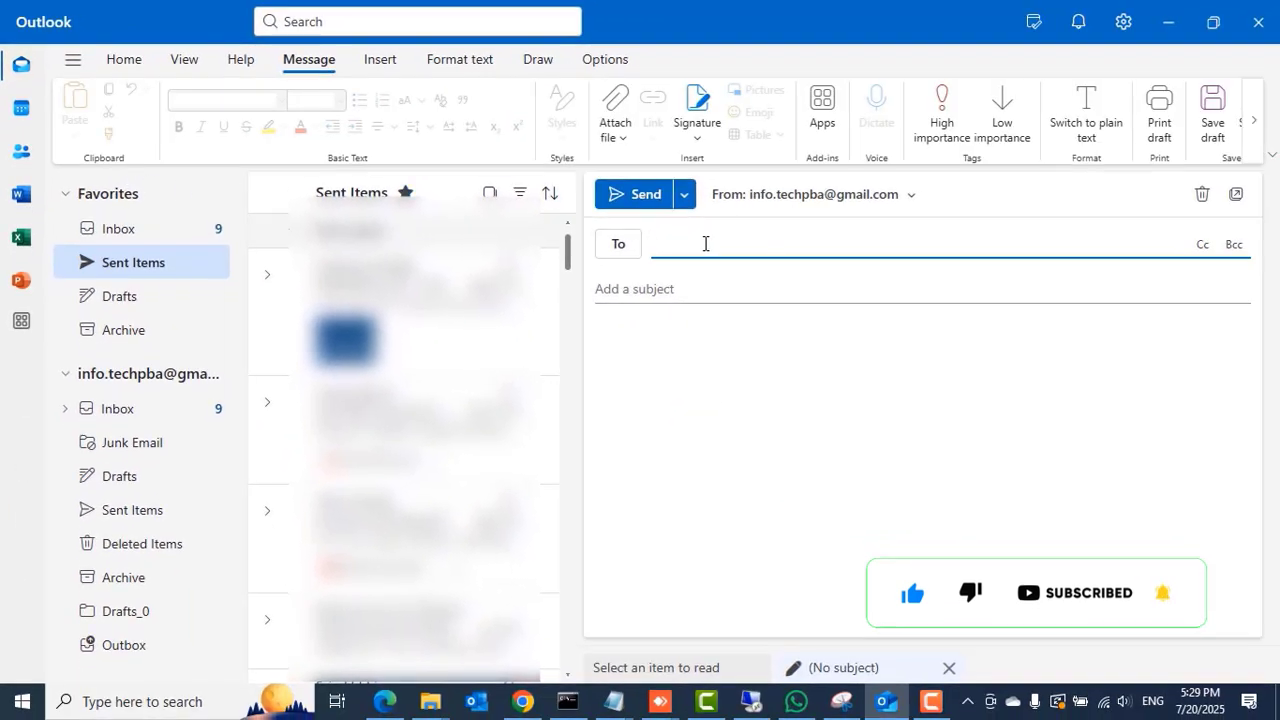
pyautogui.click(698, 143)
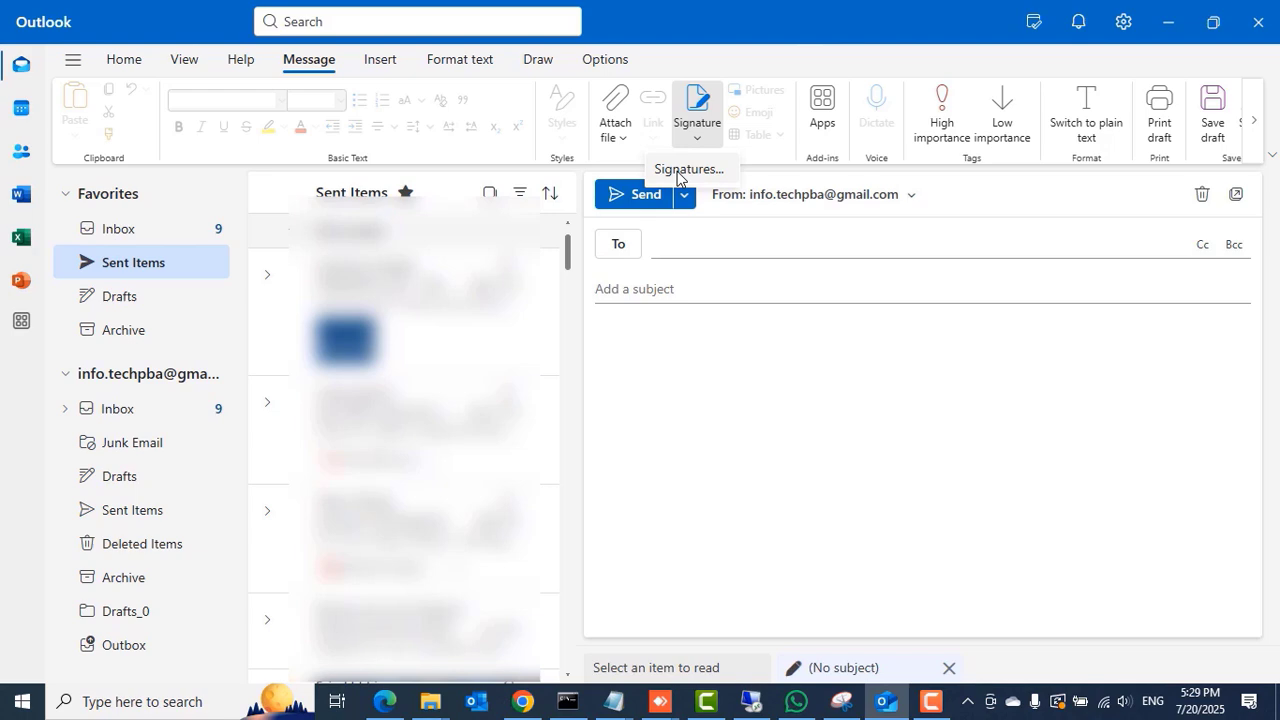
pyautogui.click(688, 169)
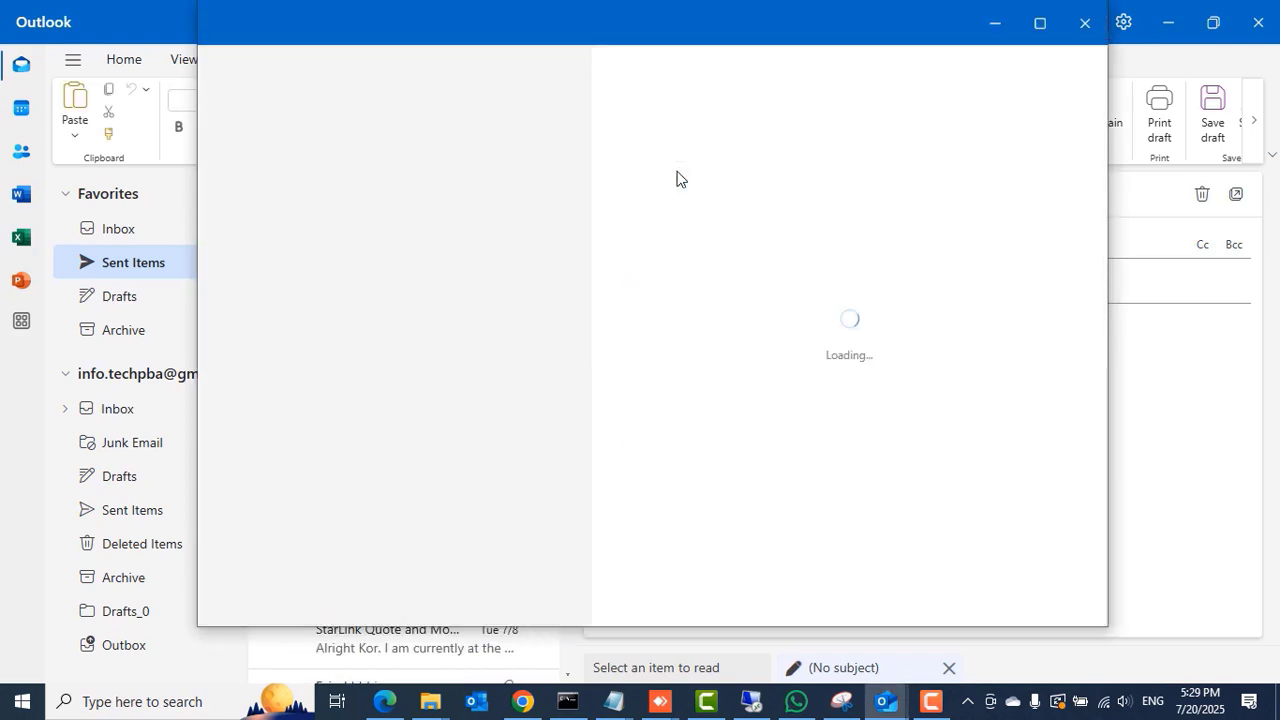
pyautogui.click(1084, 22)
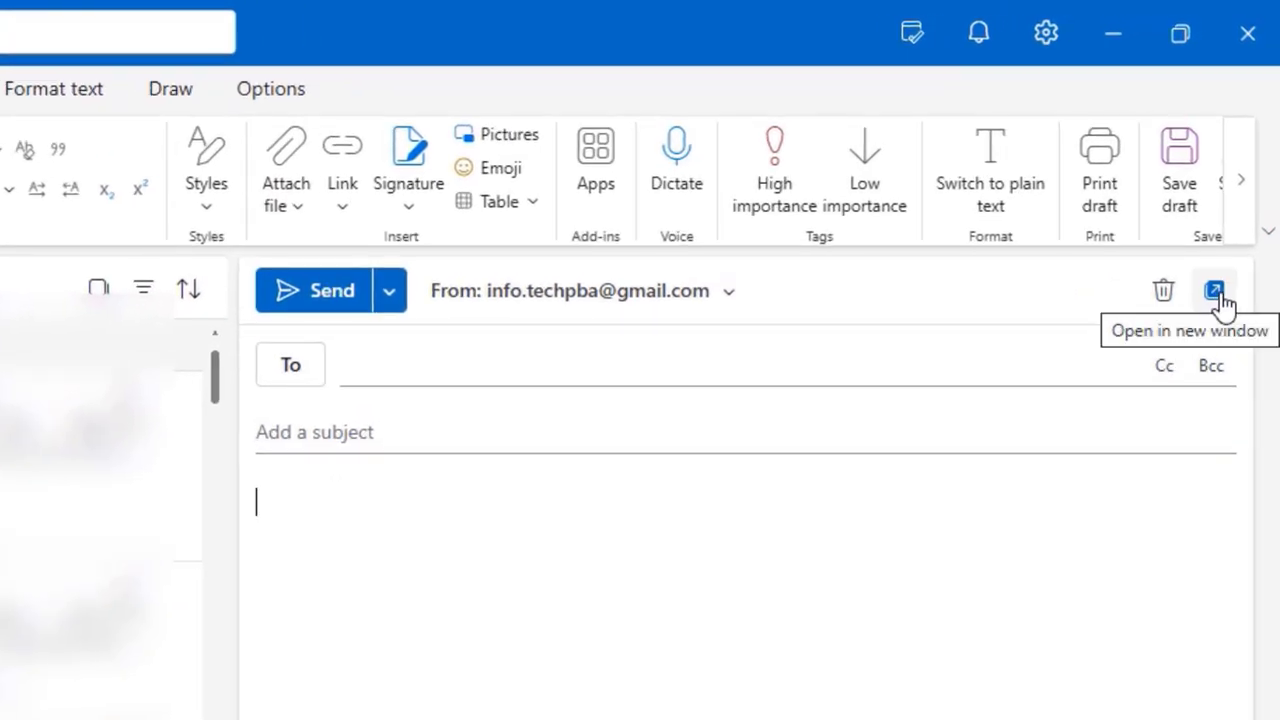
pyautogui.click(1218, 291)
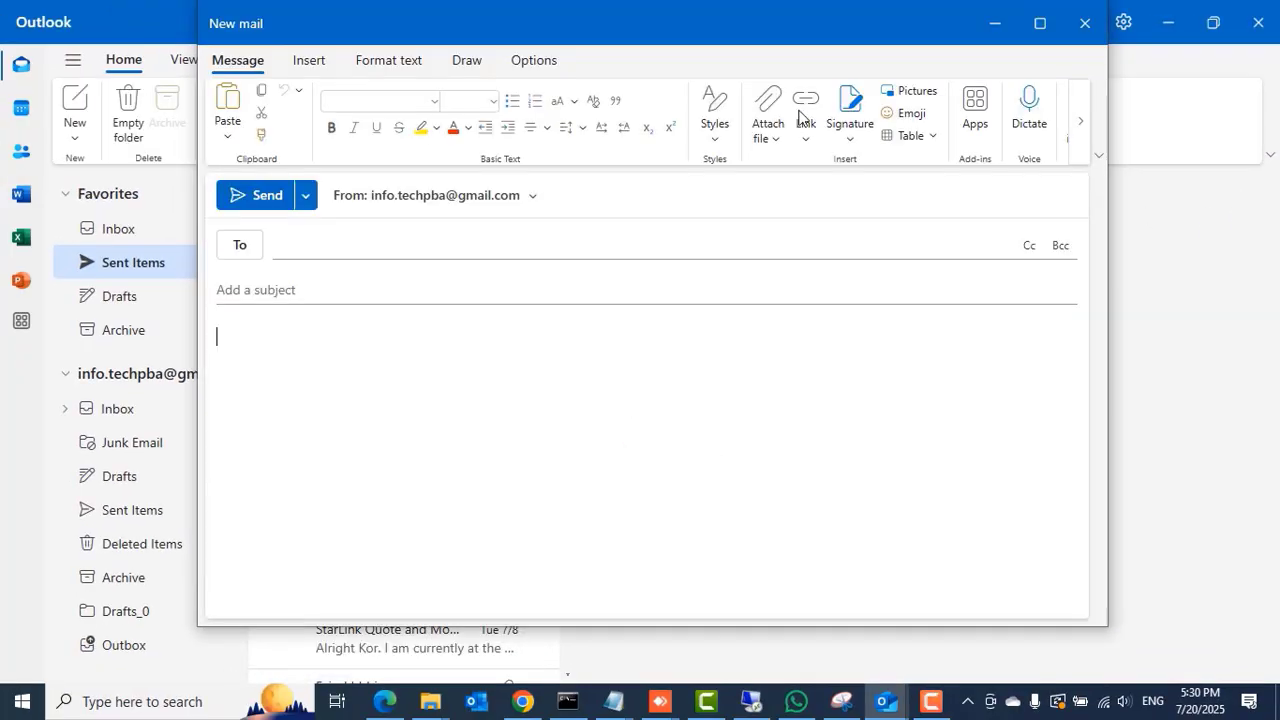
pyautogui.moveTo(580, 15)
pyautogui.mouseDown()
pyautogui.moveTo(567, 45)
pyautogui.moveTo(594, 40)
pyautogui.mouseUp()
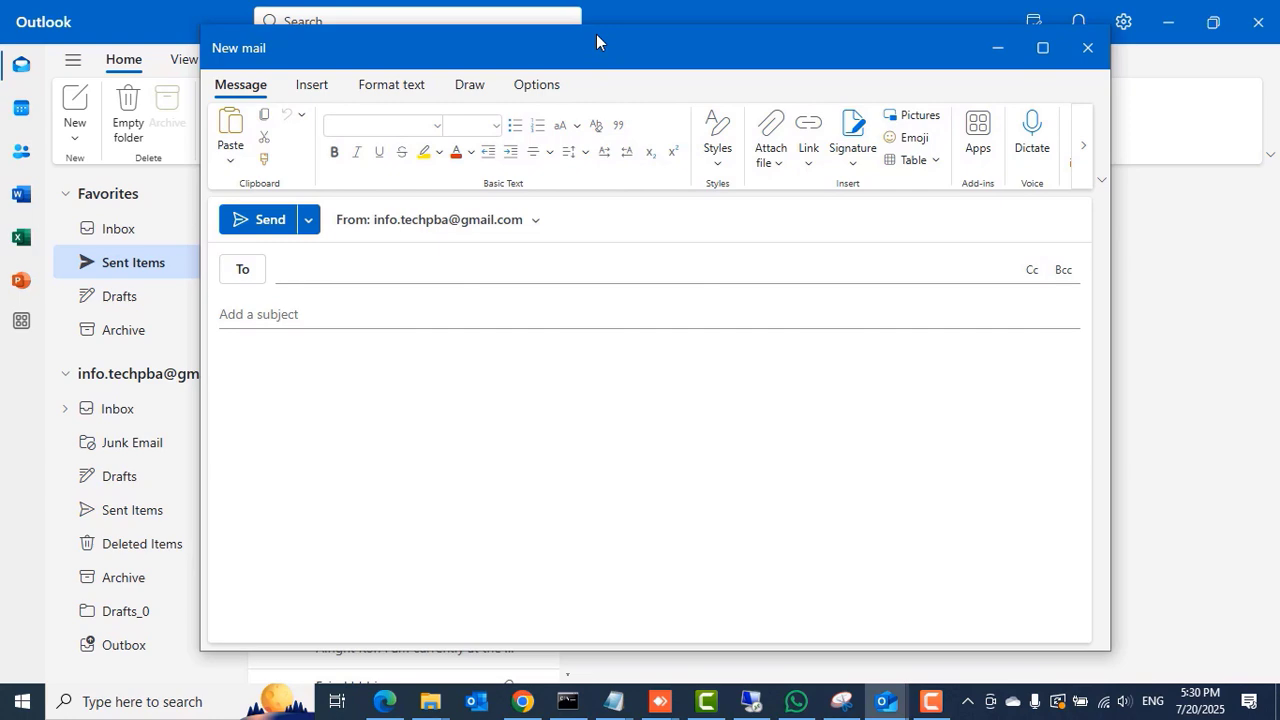
pyautogui.click(850, 155)
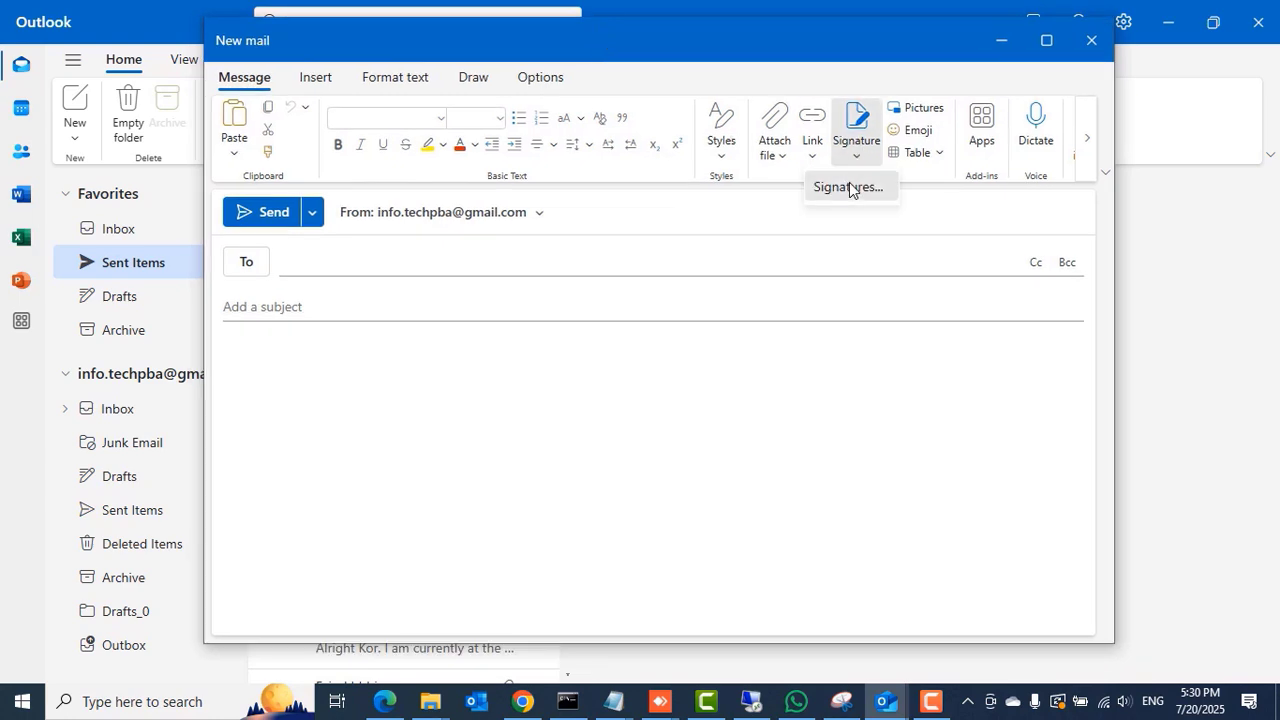
pyautogui.click(849, 187)
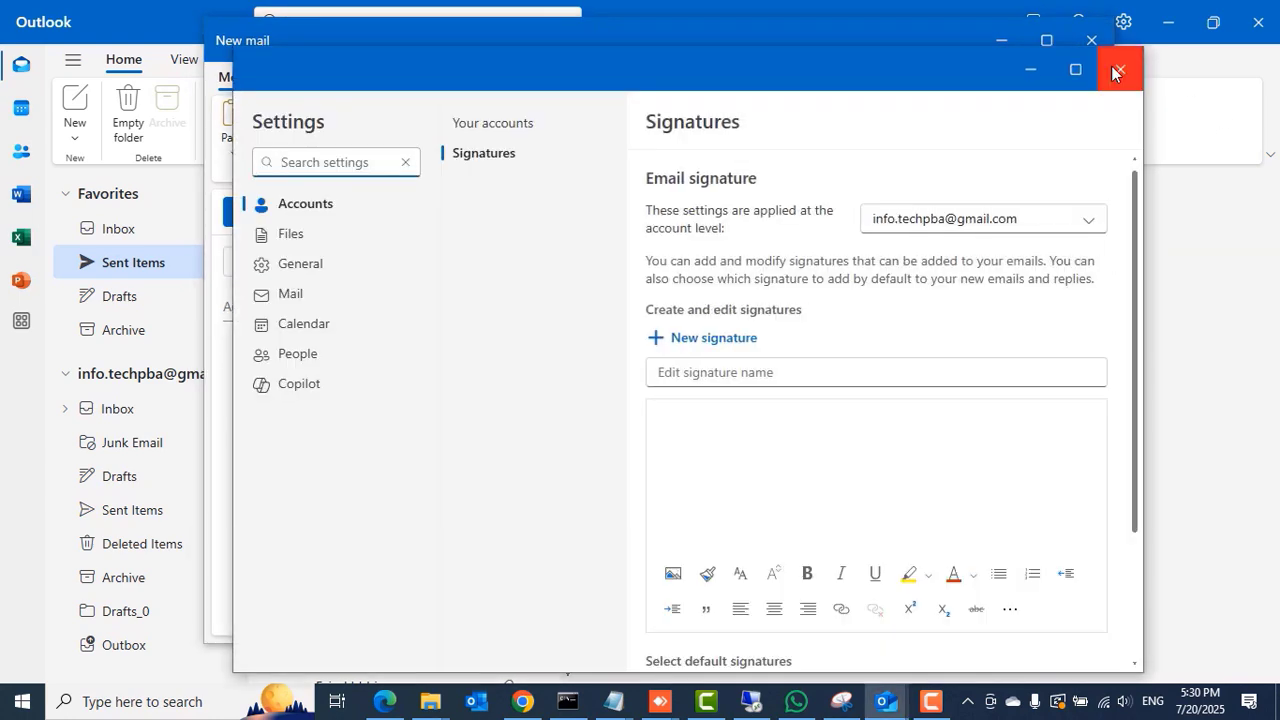
pyautogui.click(1122, 67)
pyautogui.click(1091, 40)
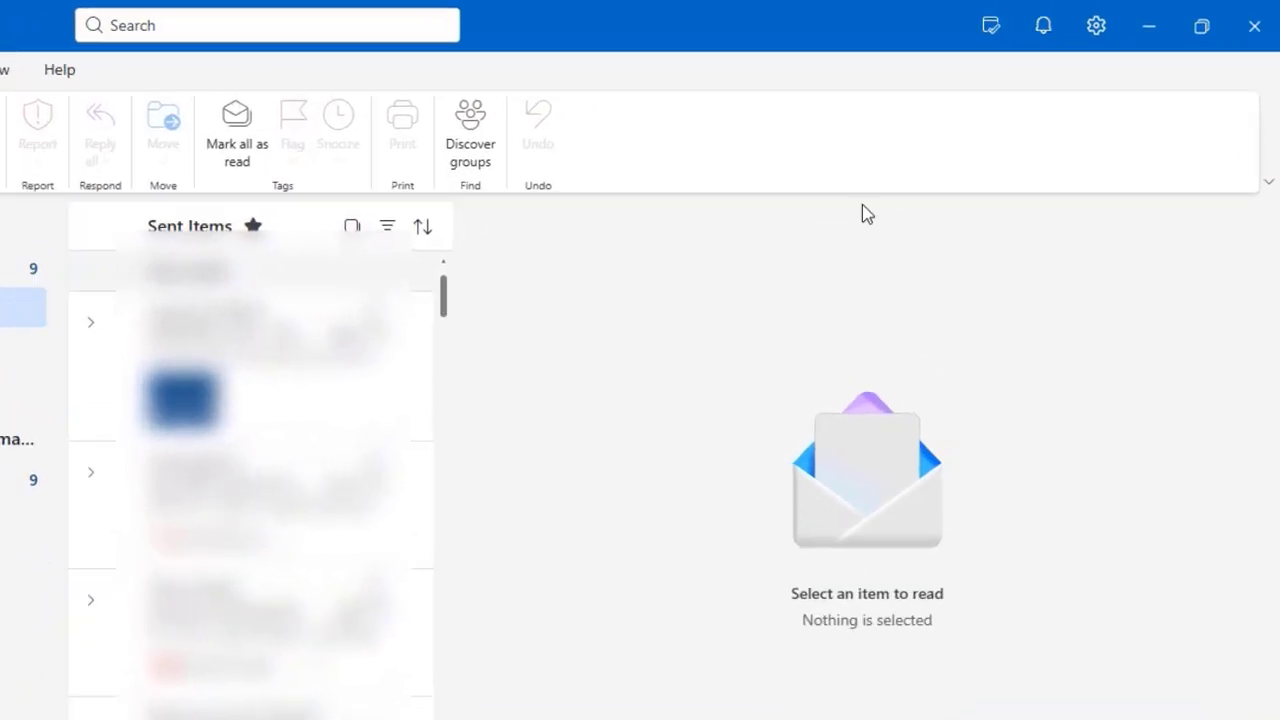
# Restore the Simplified ribbon, start a new email, and briefly open its signature settings.
pyautogui.click(1266, 234)
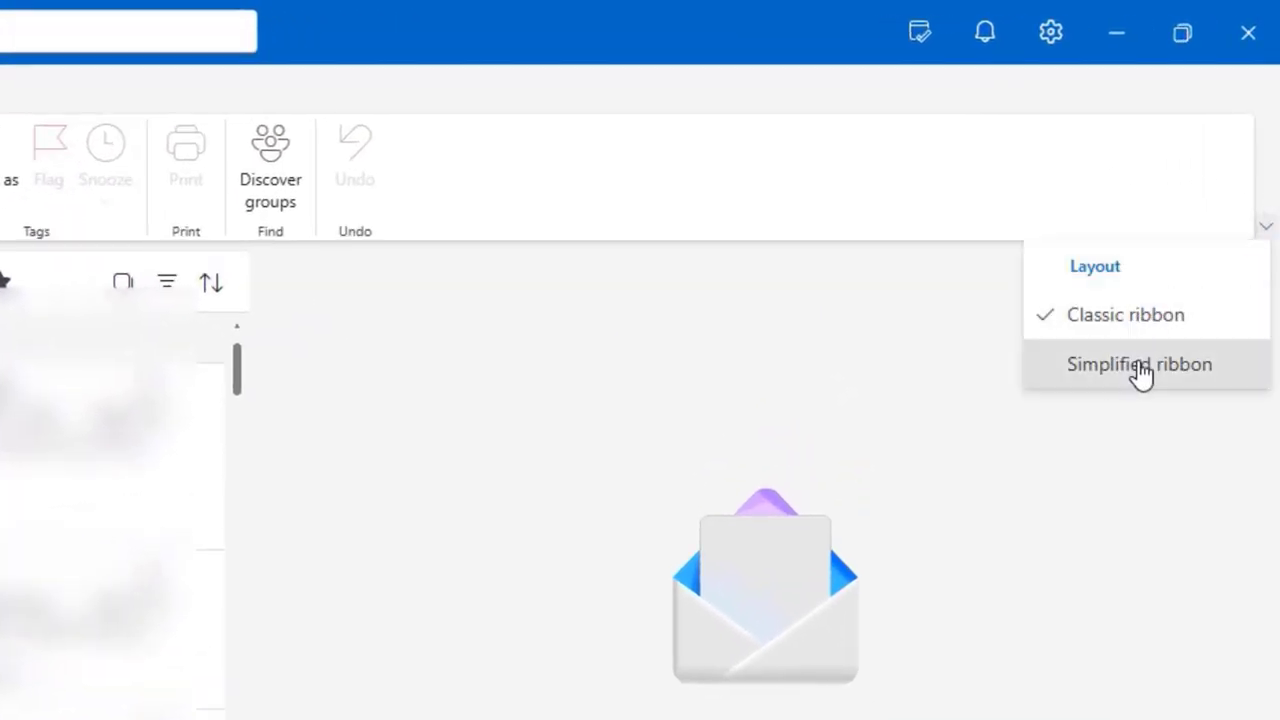
pyautogui.click(1134, 368)
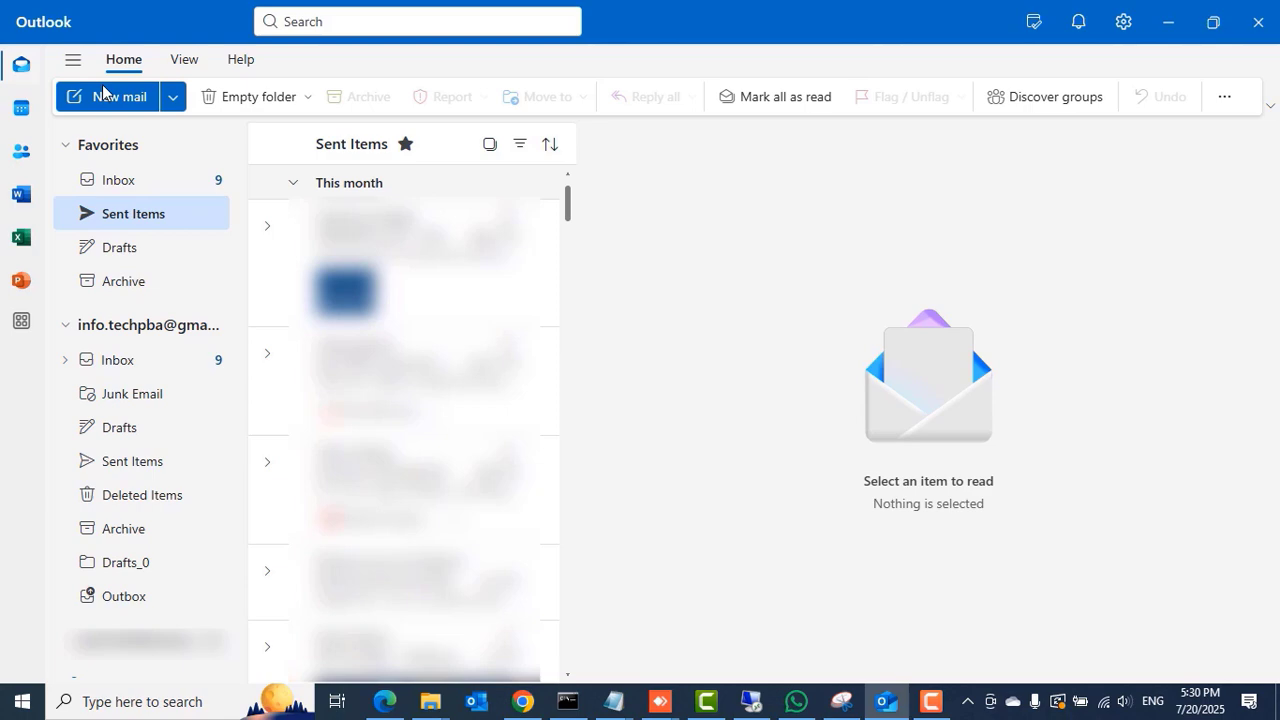
pyautogui.click(105, 95)
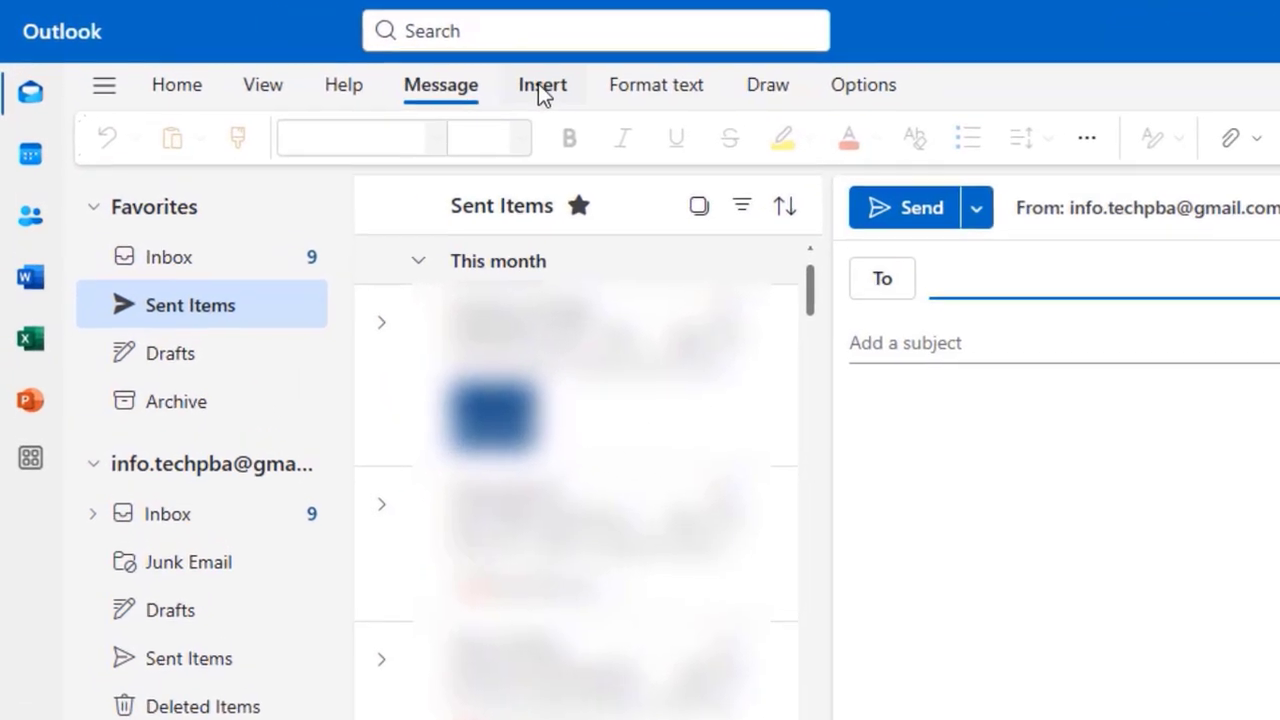
pyautogui.click(380, 64)
pyautogui.click(482, 140)
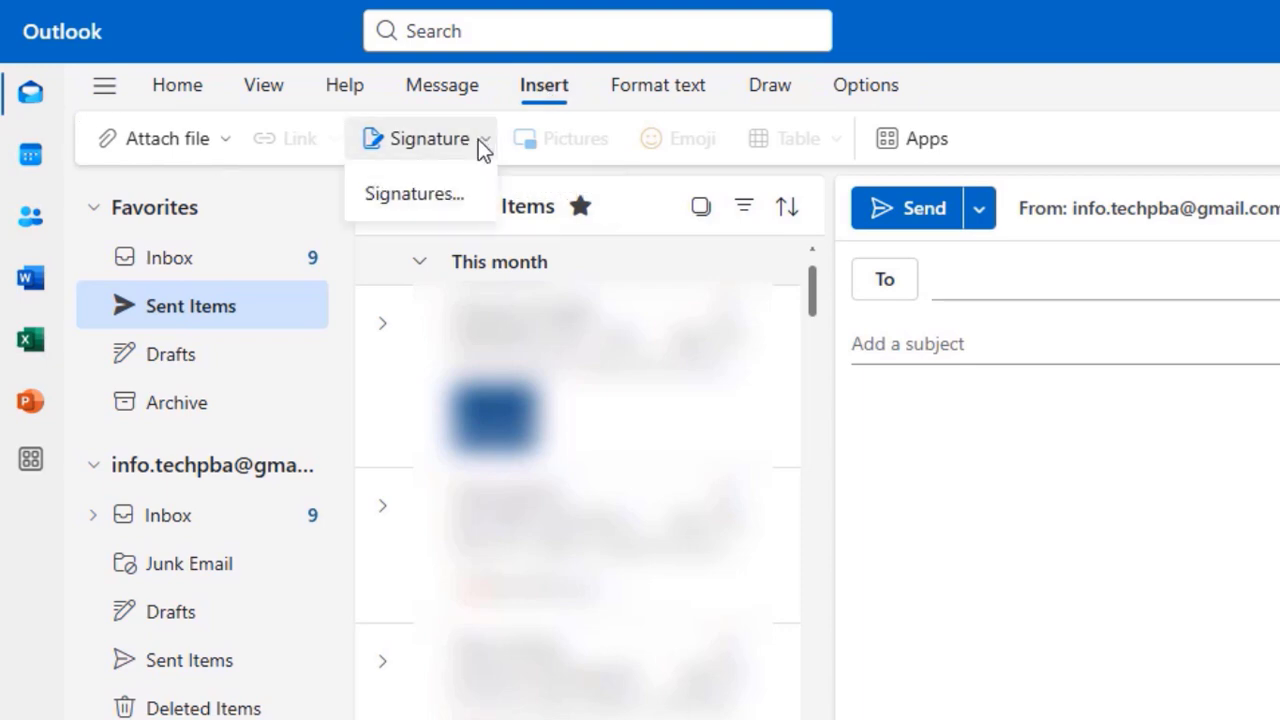
pyautogui.click(408, 186)
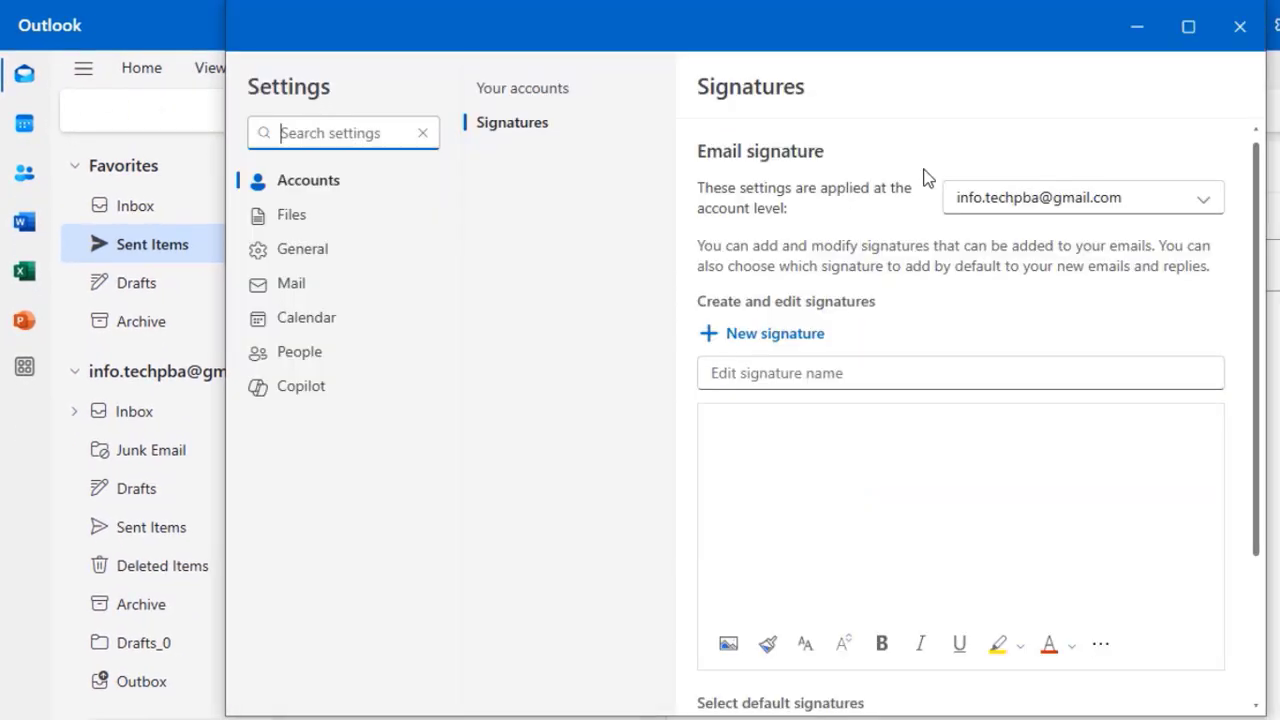
pyautogui.click(1240, 26)
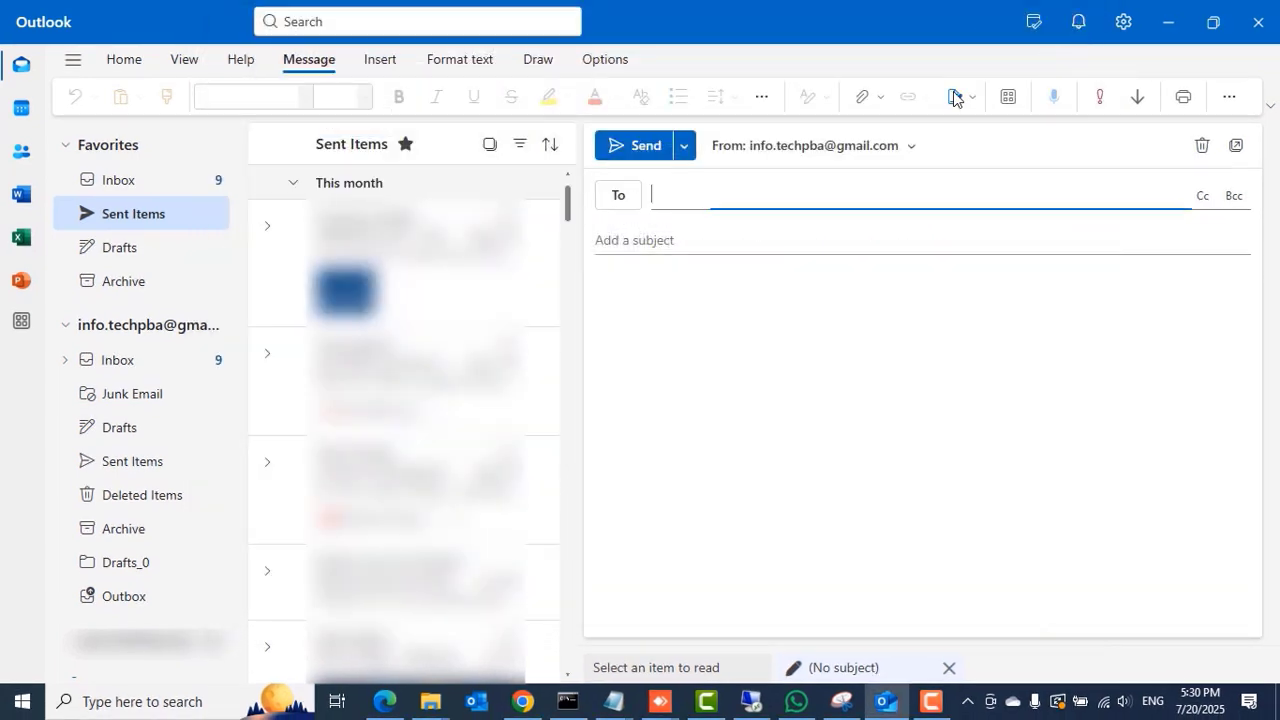
# Pop the draft into its own window and reopen Insert > Signature > Signatures.
pyautogui.click(1237, 150)
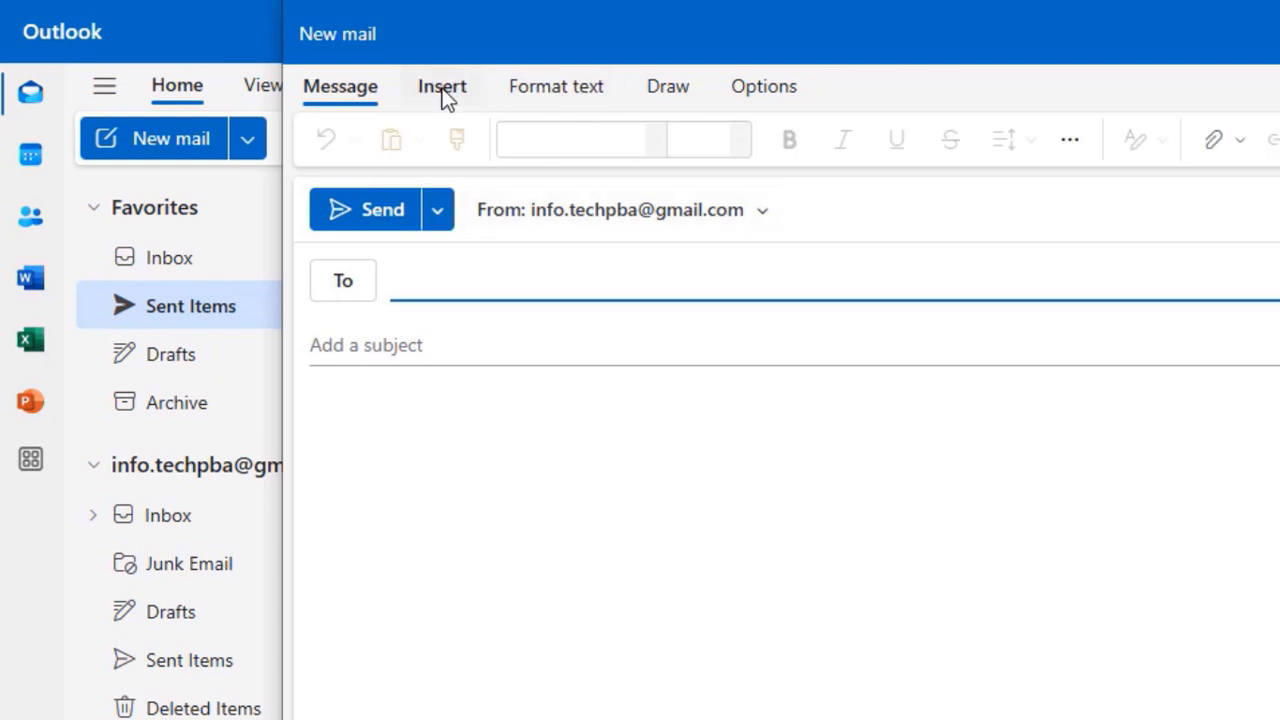
pyautogui.click(443, 88)
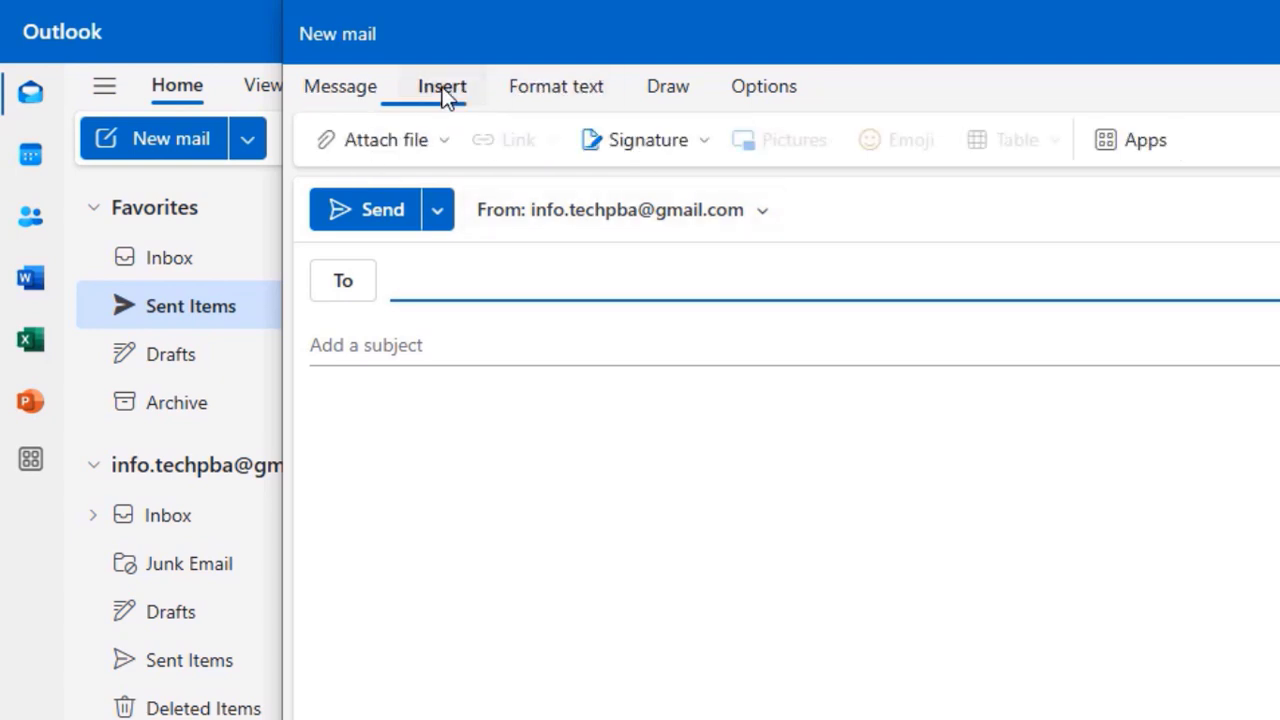
pyautogui.click(652, 142)
pyautogui.click(638, 197)
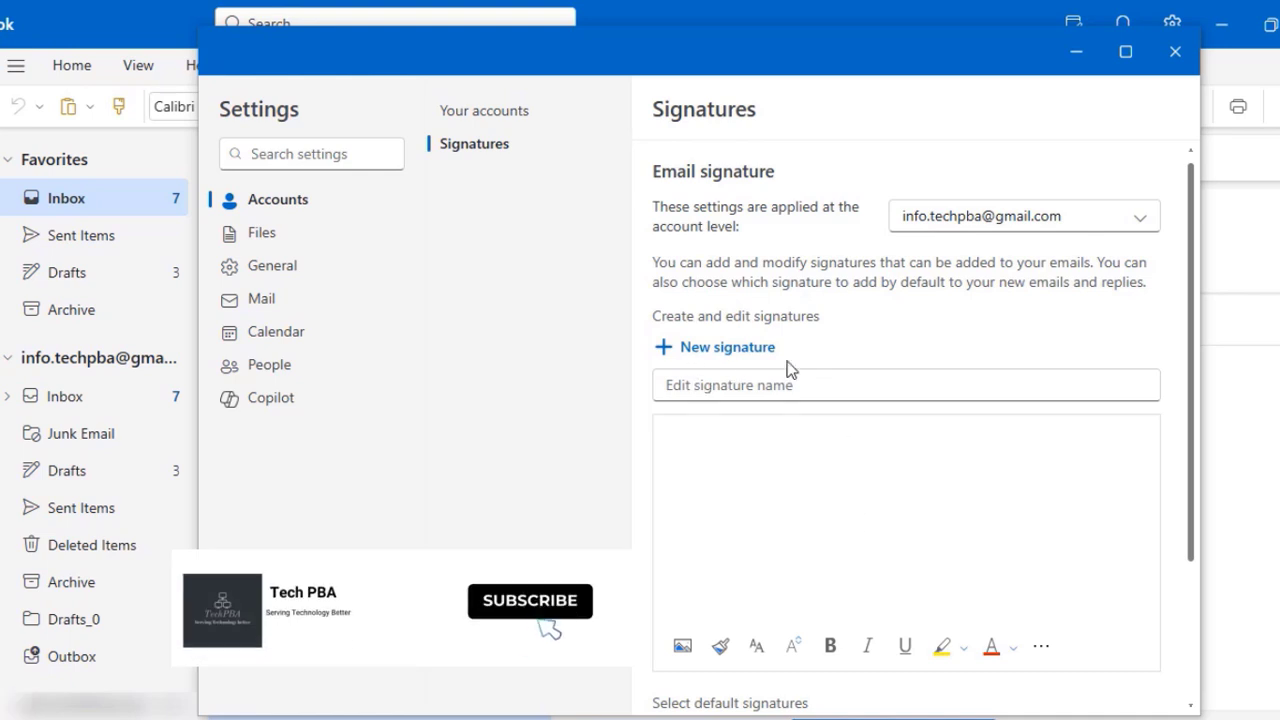
# Name the new signature 'Tech PBA' and place the caret in its empty body.
pyautogui.click(789, 390)
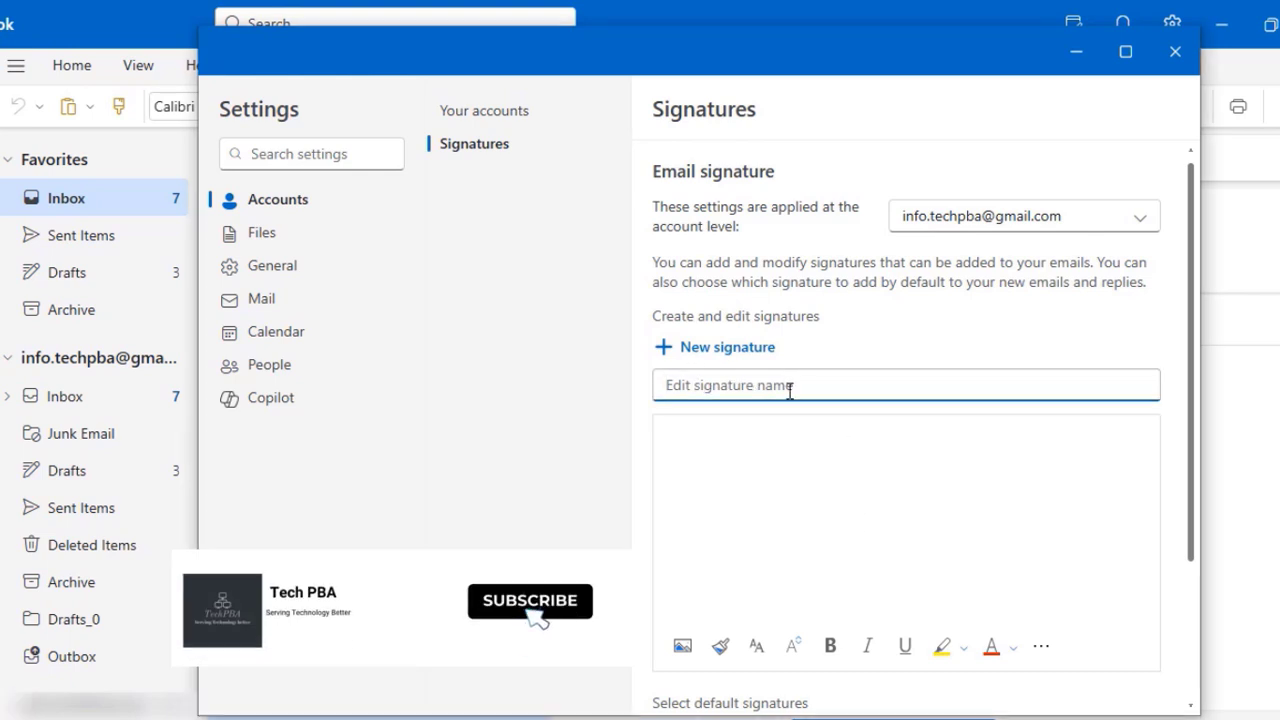
pyautogui.write('Tech PBA')
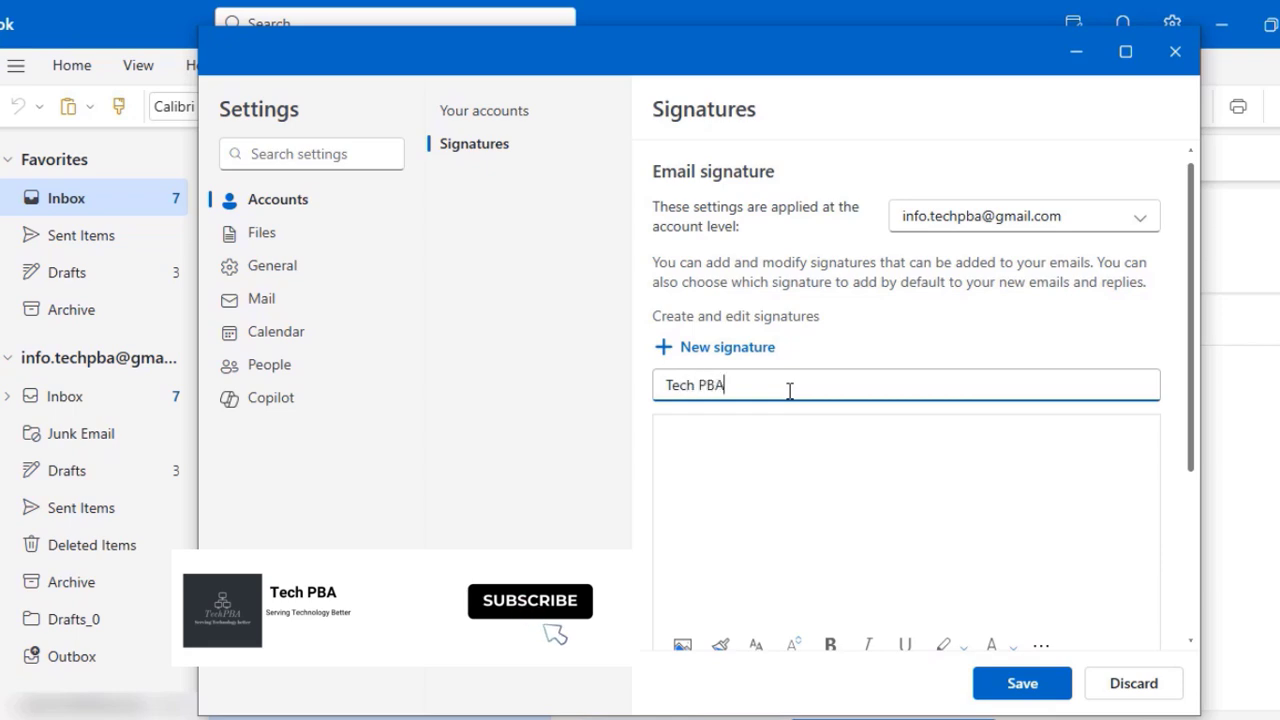
pyautogui.click(705, 440)
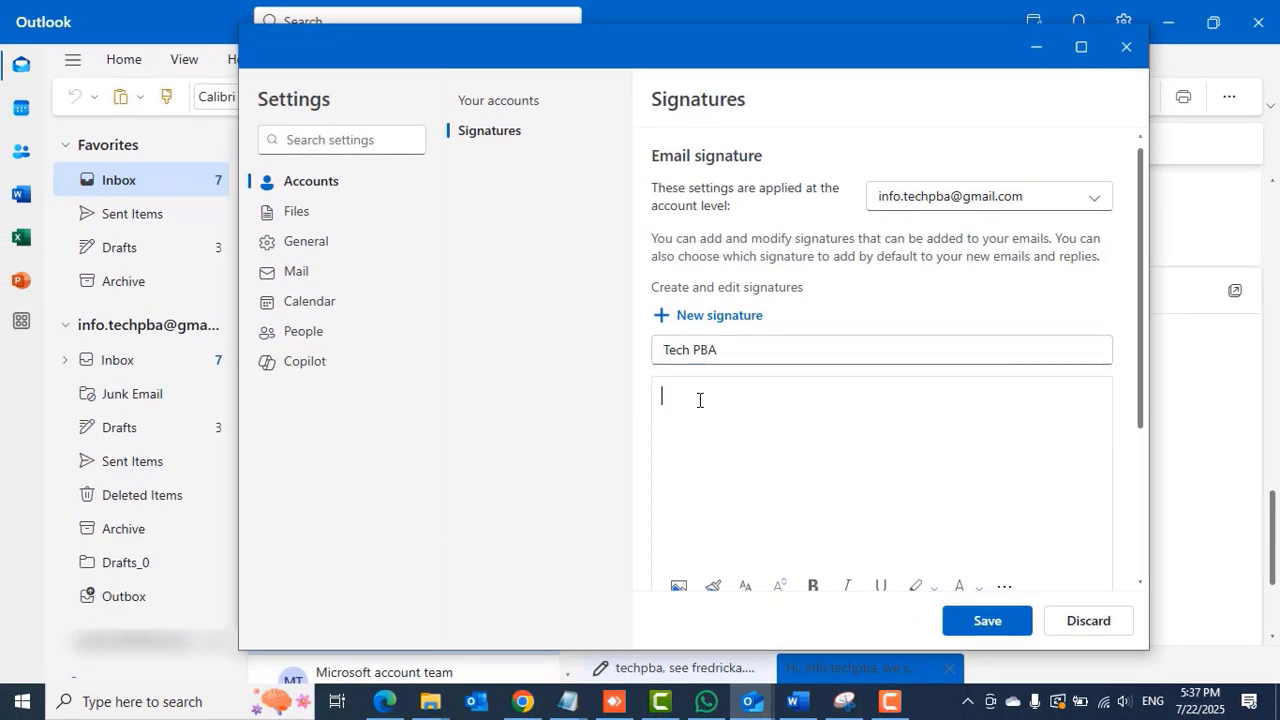
# In Word, copy the NEW EMIALS block from Regards to the email line, then return to Outlook.
pyautogui.click(797, 701)
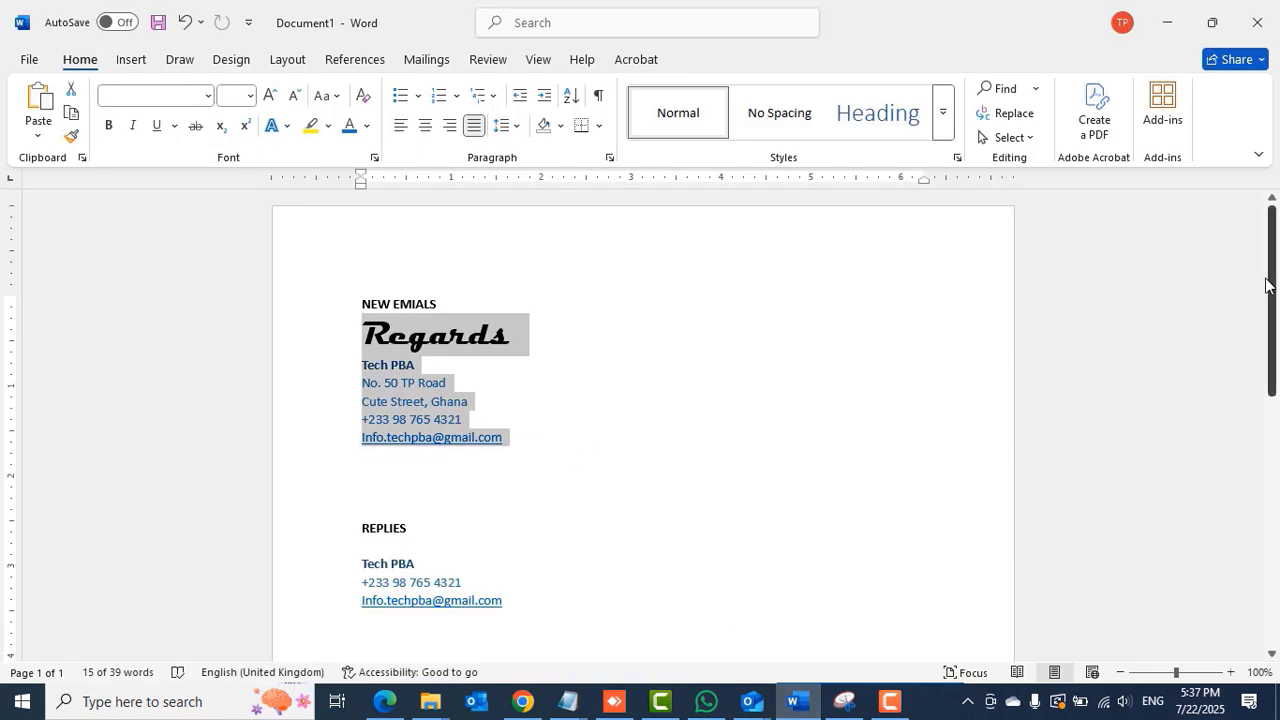
pyautogui.moveTo(1269, 282); pyautogui.dragTo(1269, 322)
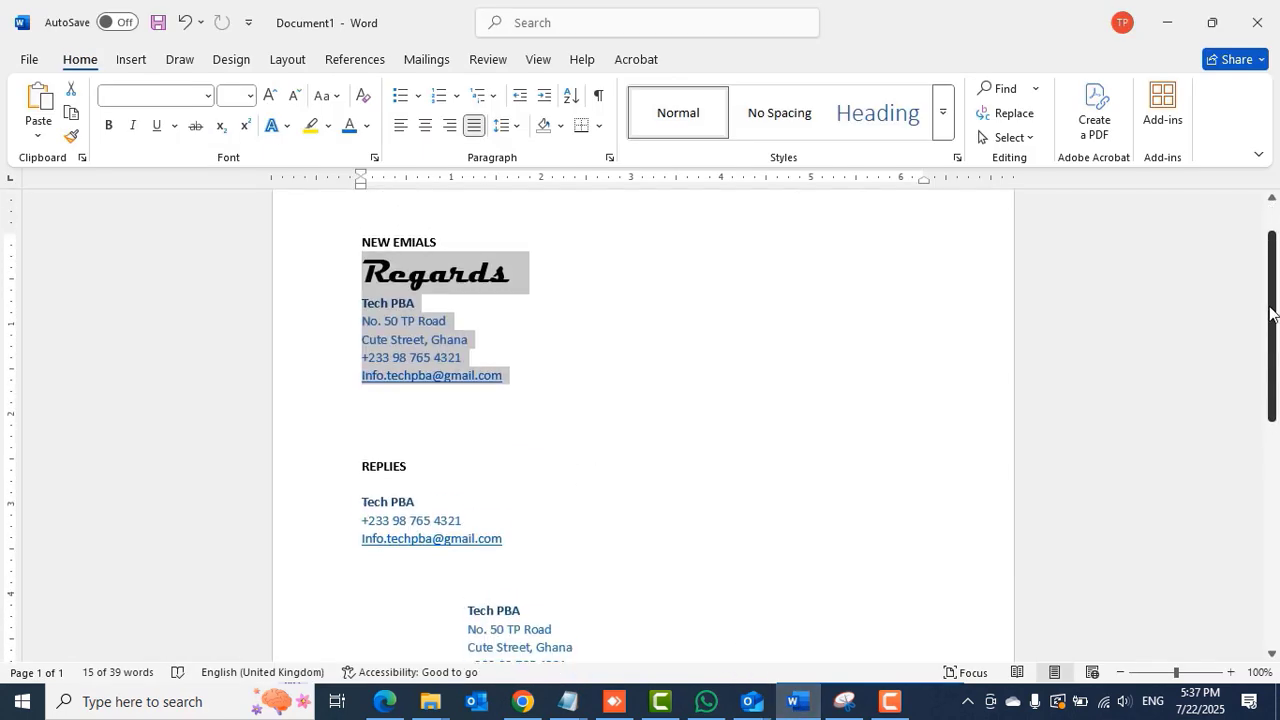
pyautogui.click(435, 241)
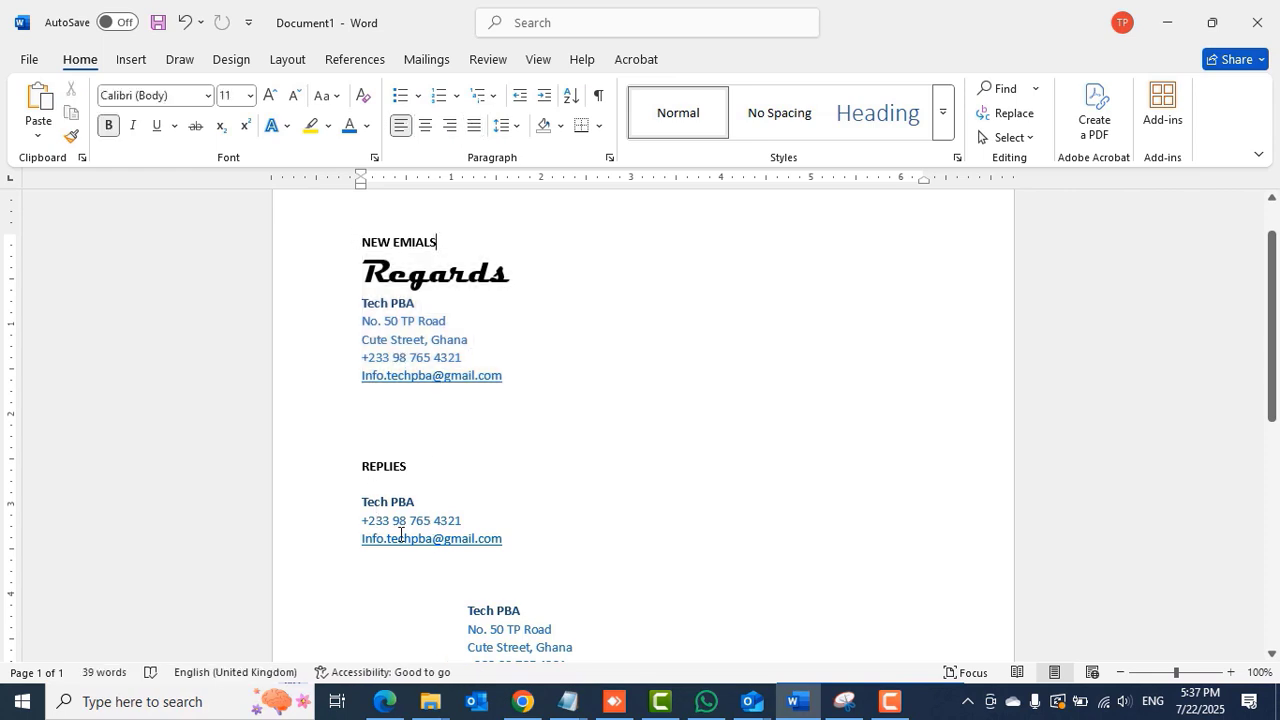
pyautogui.moveTo(517, 379); pyautogui.dragTo(391, 281)
pyautogui.hotkey('ctrl', 'c')
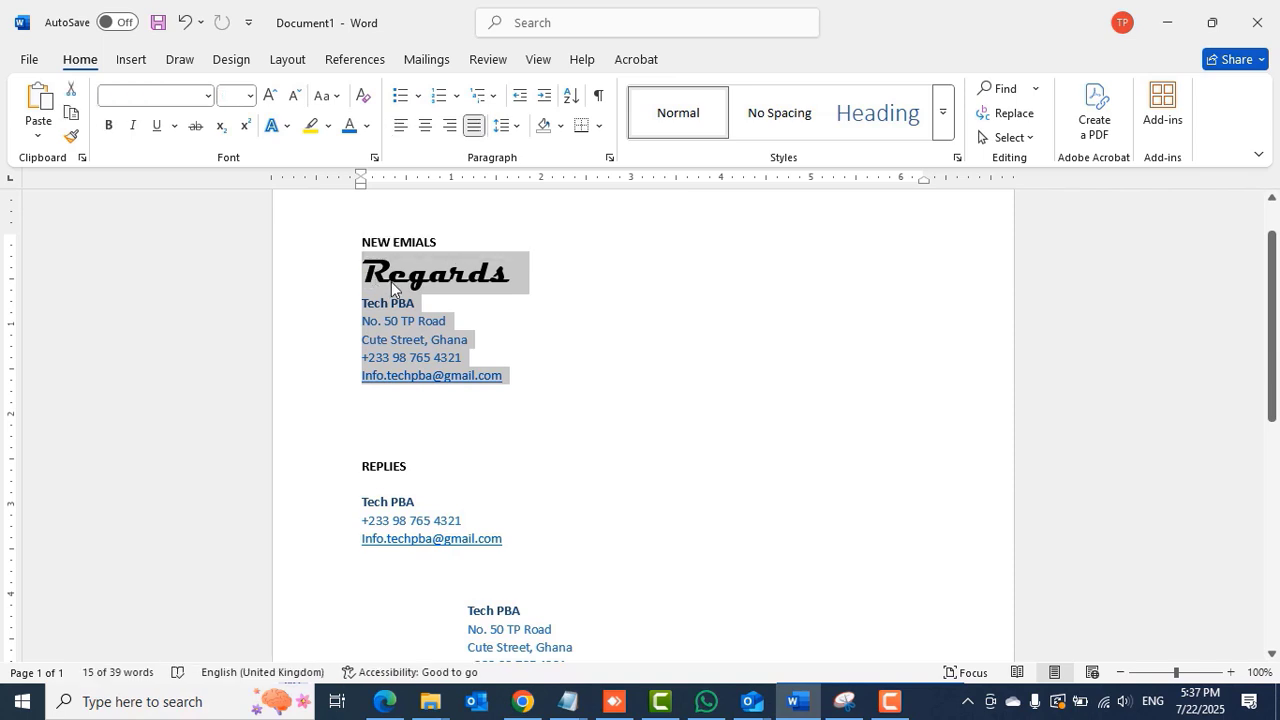
pyautogui.moveTo(752, 701)
pyautogui.click(883, 633)
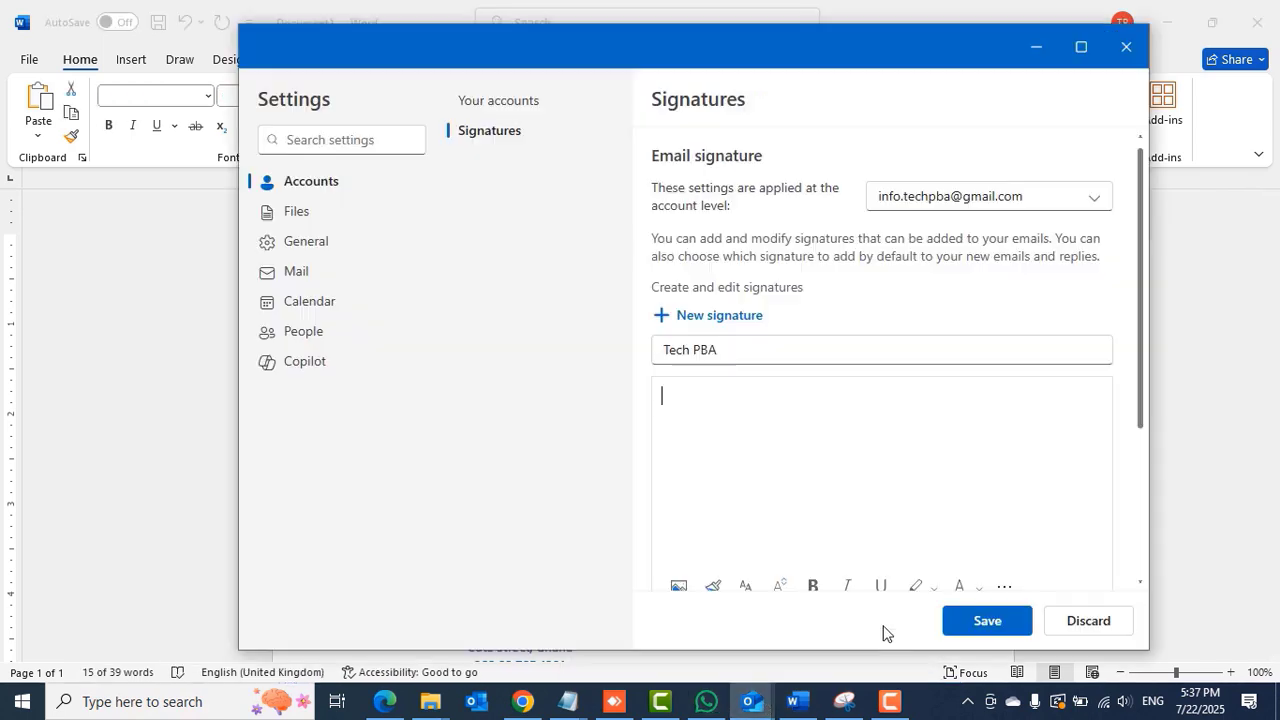
# Paste the copied Regards block into the Tech PBA signature and save it.
pyautogui.click(675, 397)
pyautogui.hotkey('ctrl', 'v')
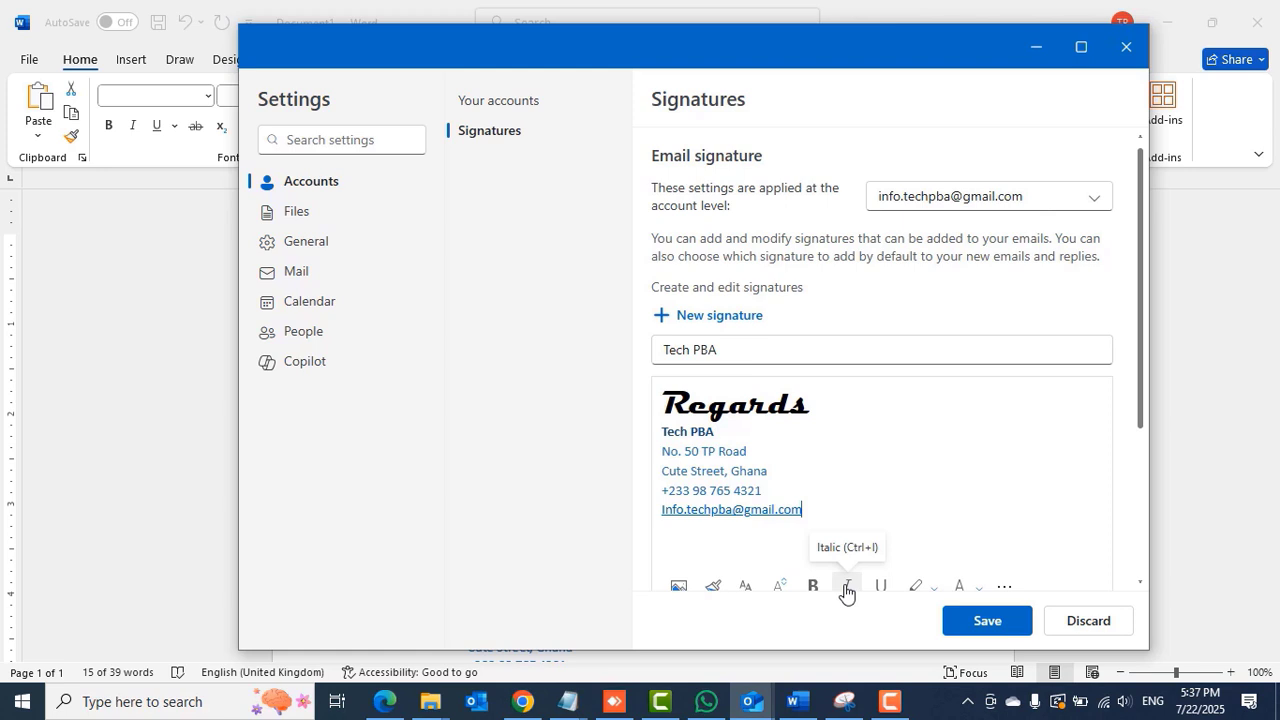
pyautogui.click(986, 624)
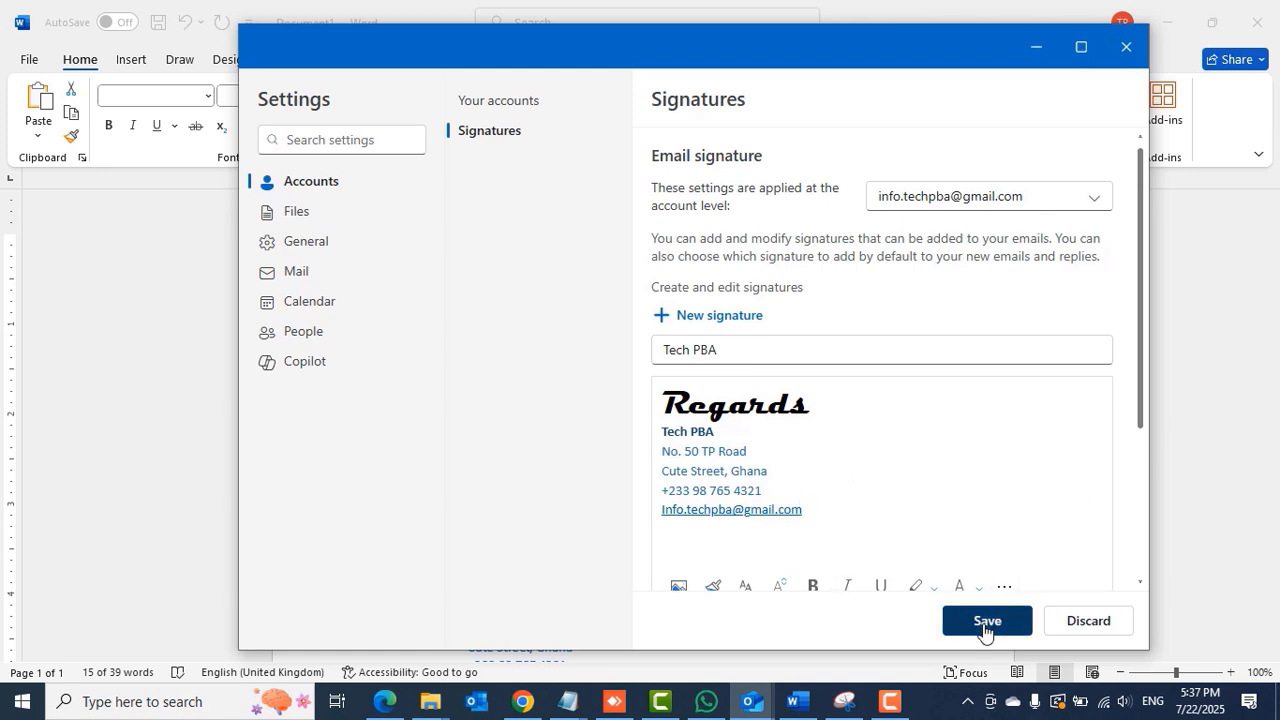
# Set Tech PBA as the default signature for new messages.
pyautogui.moveTo(1138, 474); pyautogui.dragTo(1141, 621)
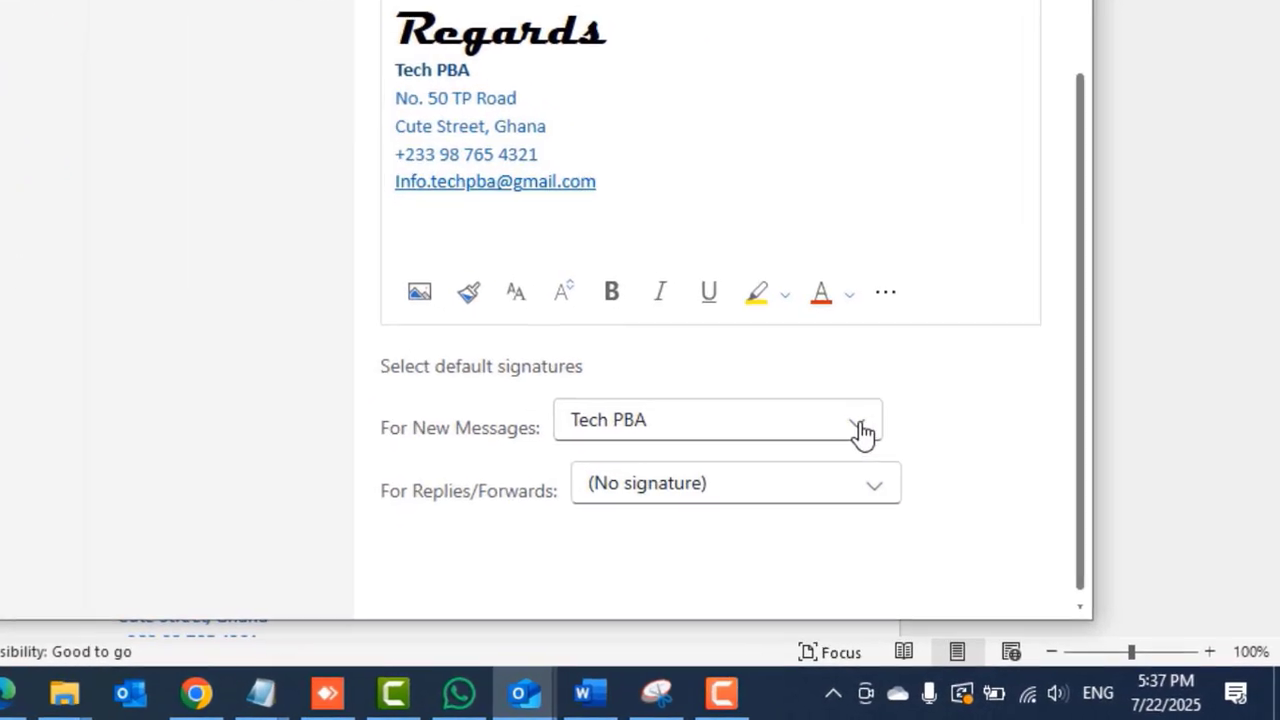
pyautogui.click(862, 432)
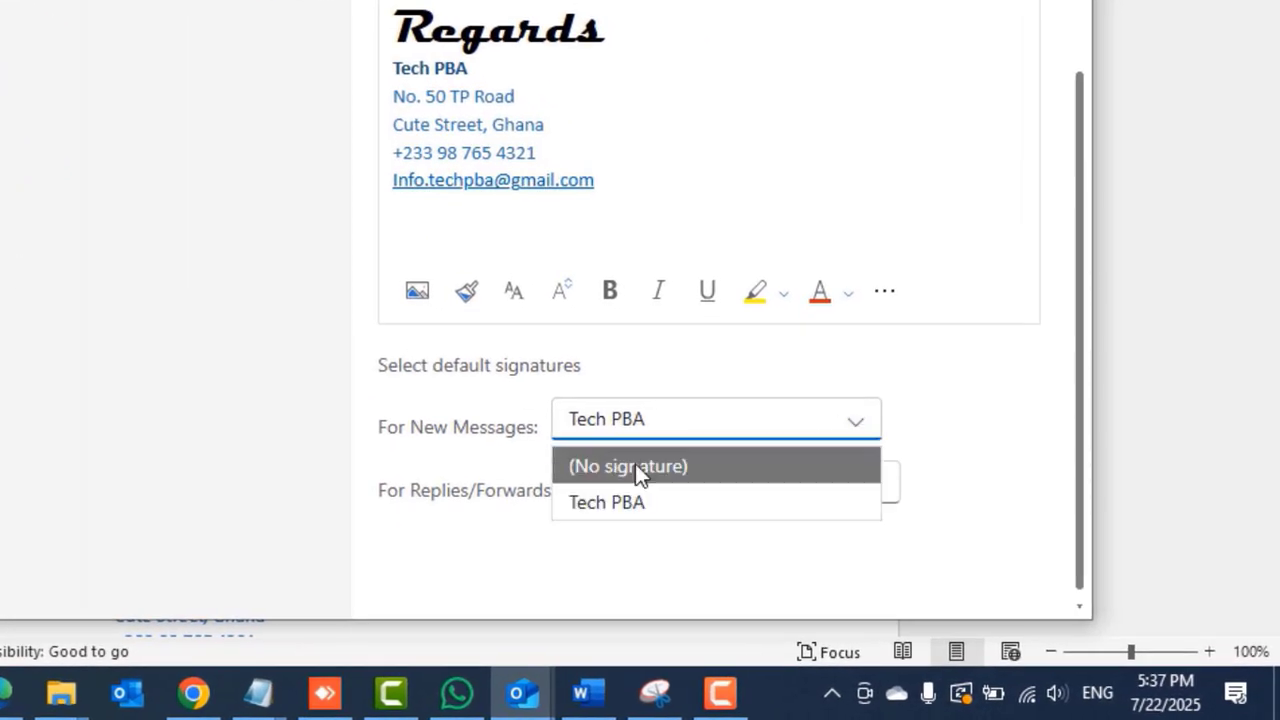
pyautogui.click(640, 505)
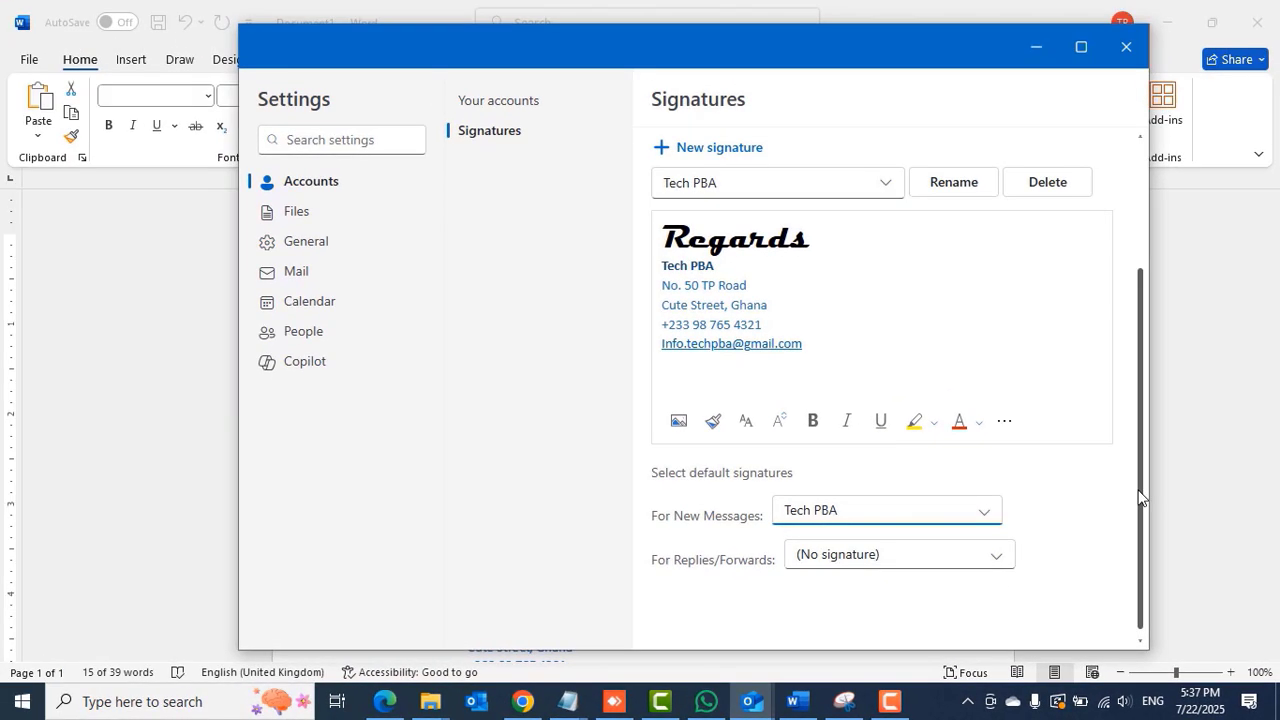
pyautogui.scroll(3, 1148, 335)
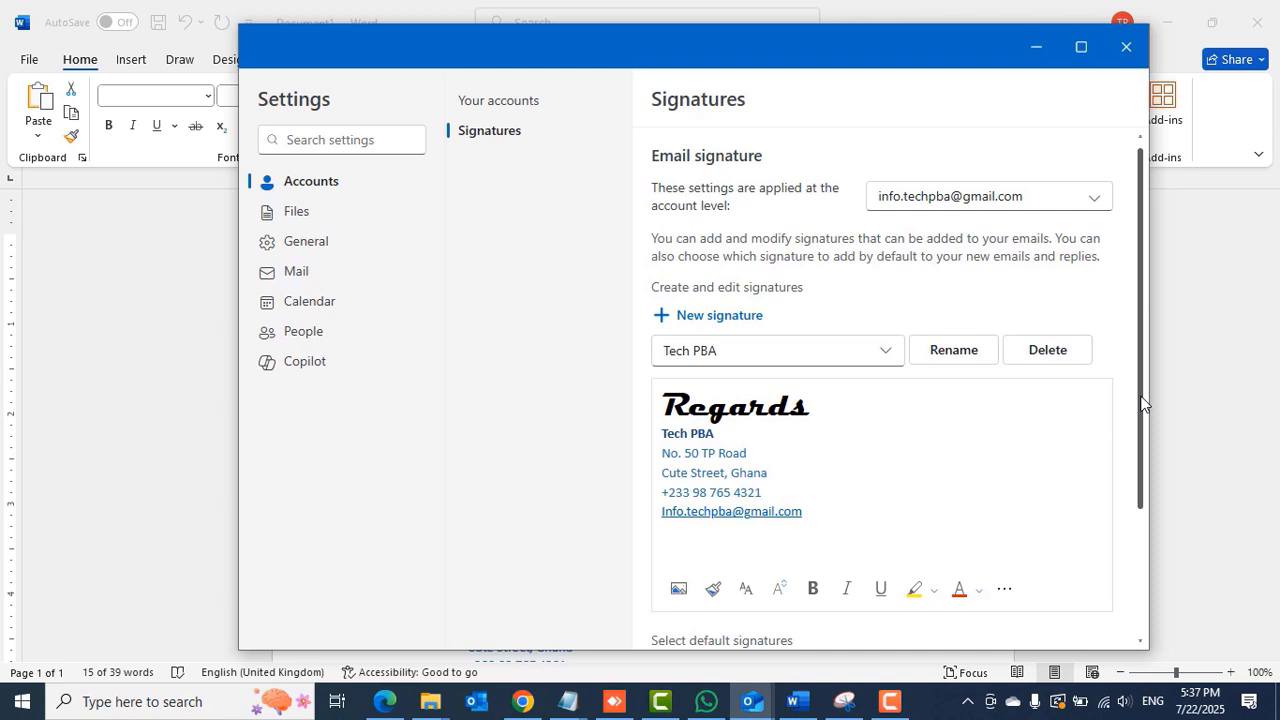
pyautogui.scroll(-3, 1140, 420)
pyautogui.scroll(3, 1129, 451)
# Create another signature and start naming it 'Tech PBA Replies'.
pyautogui.click(717, 318)
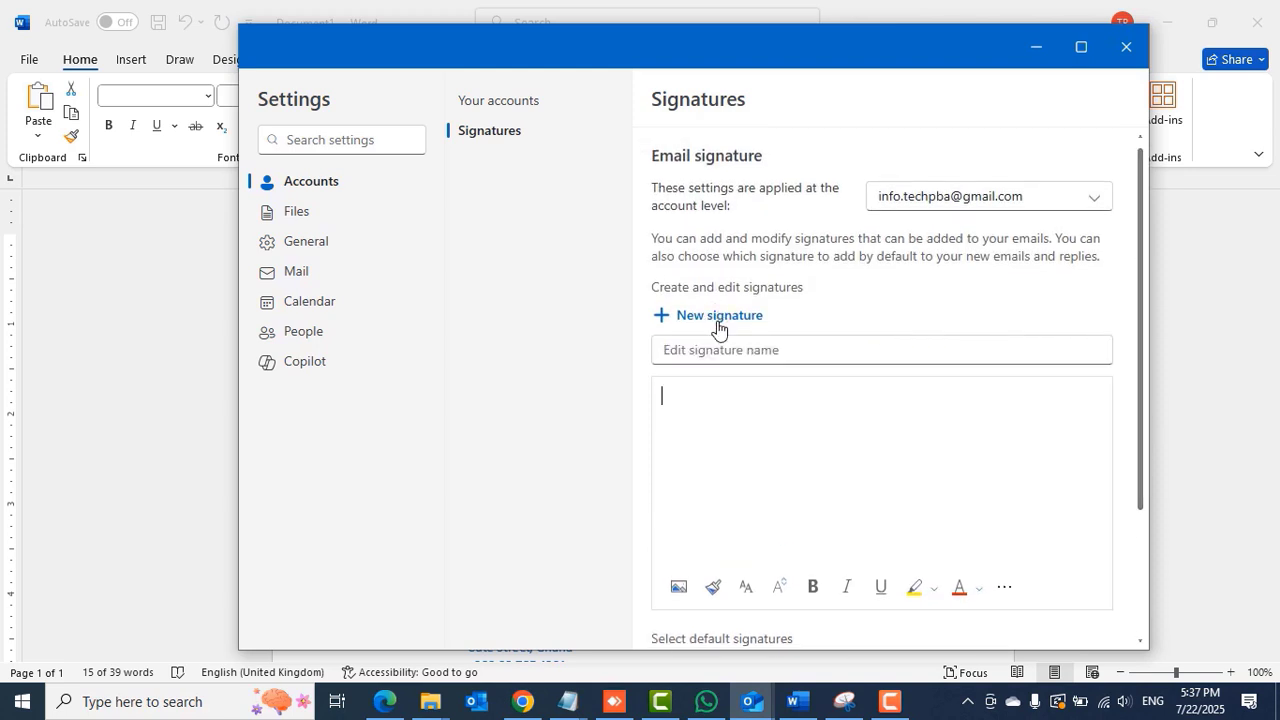
pyautogui.write('Te')
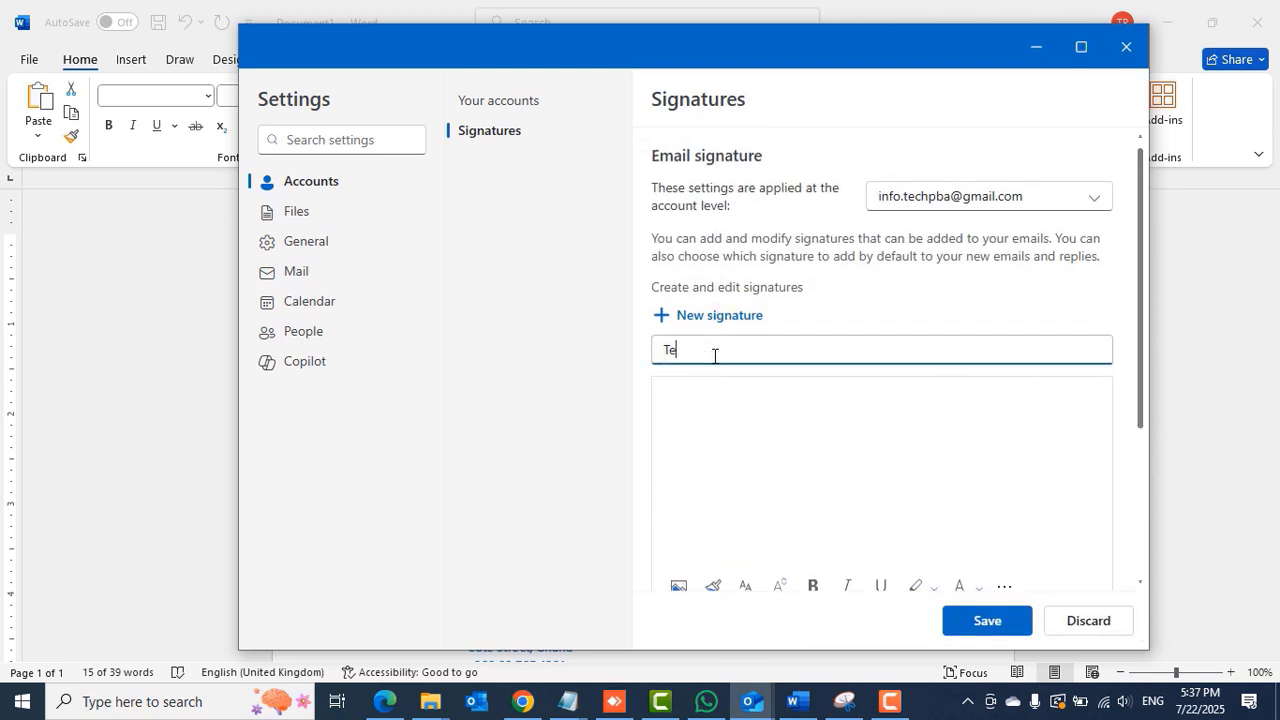
pyautogui.write('ch PBA')
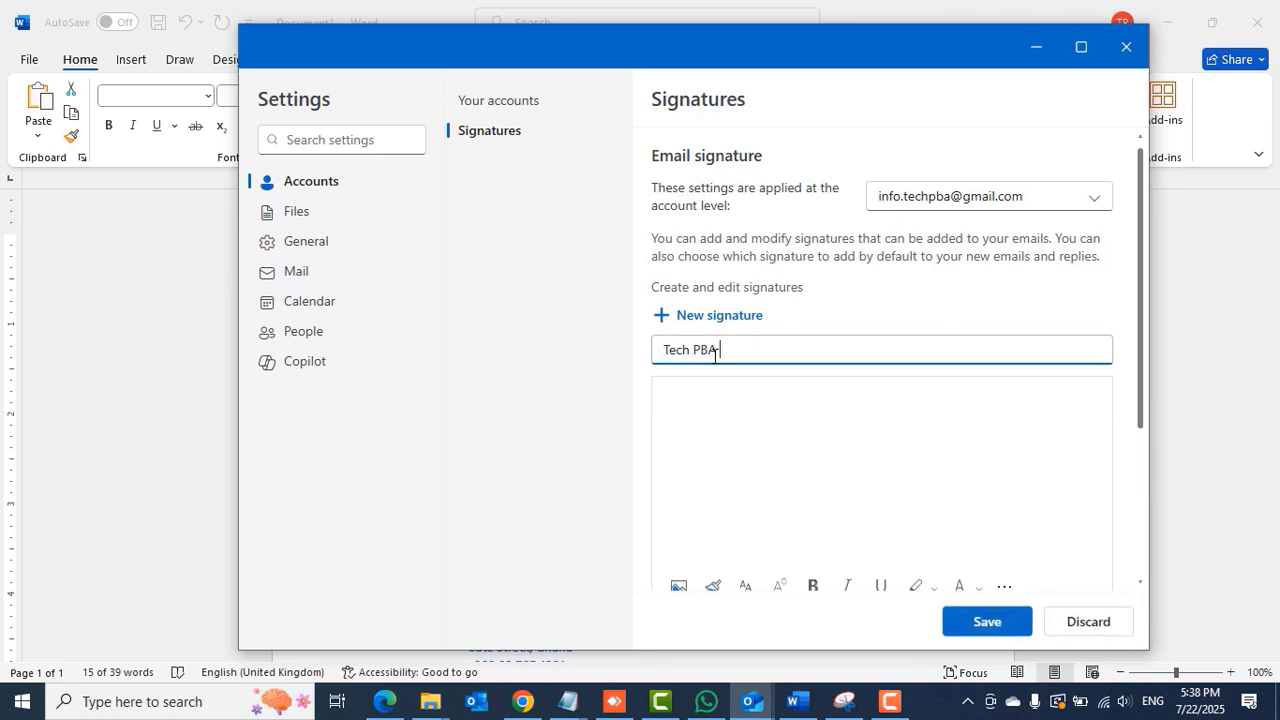
pyautogui.write(' Replies')
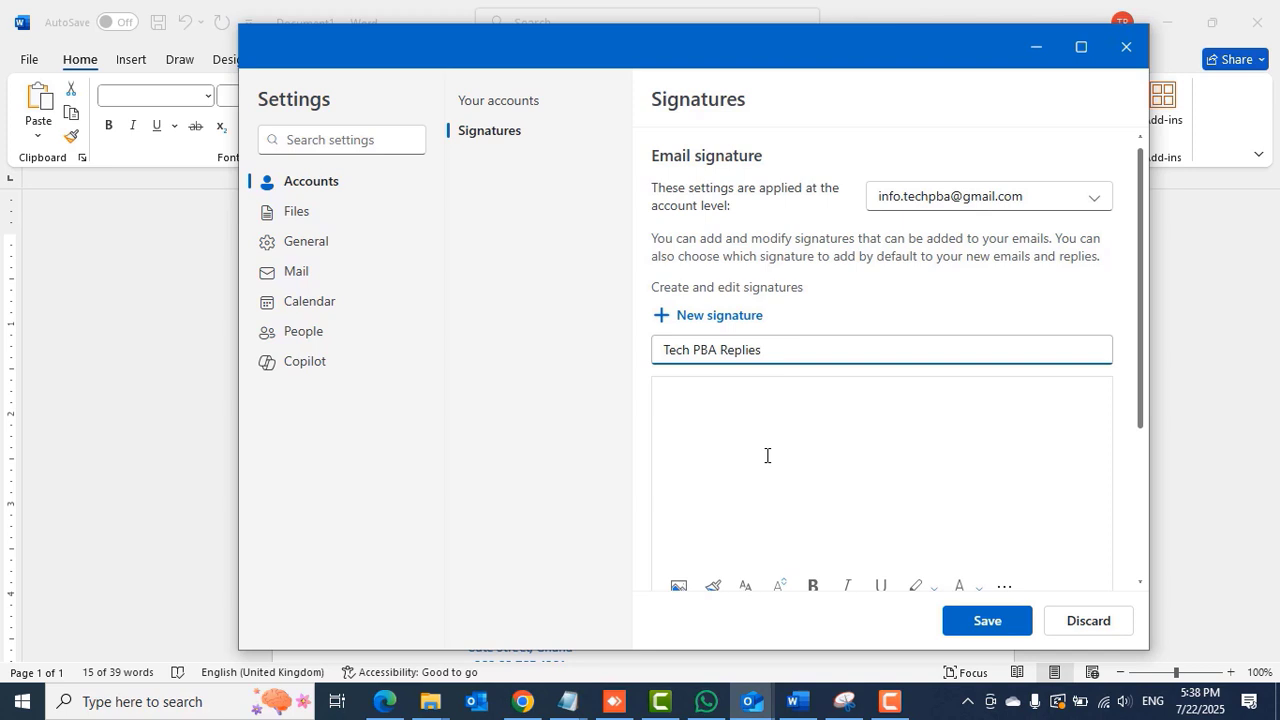
# Copy the three-line REPLIES signature from Word and bring Outlook's signature settings back.
pyautogui.click(797, 701)
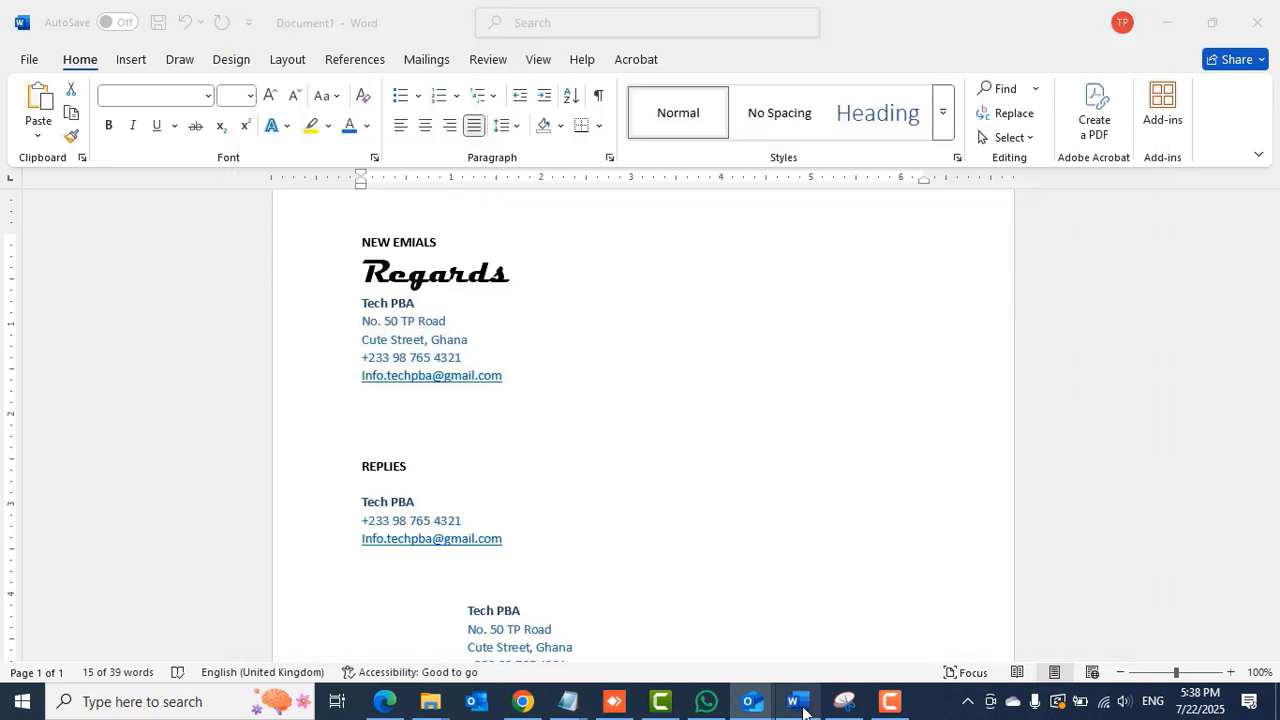
pyautogui.moveTo(502, 540); pyautogui.dragTo(374, 505)
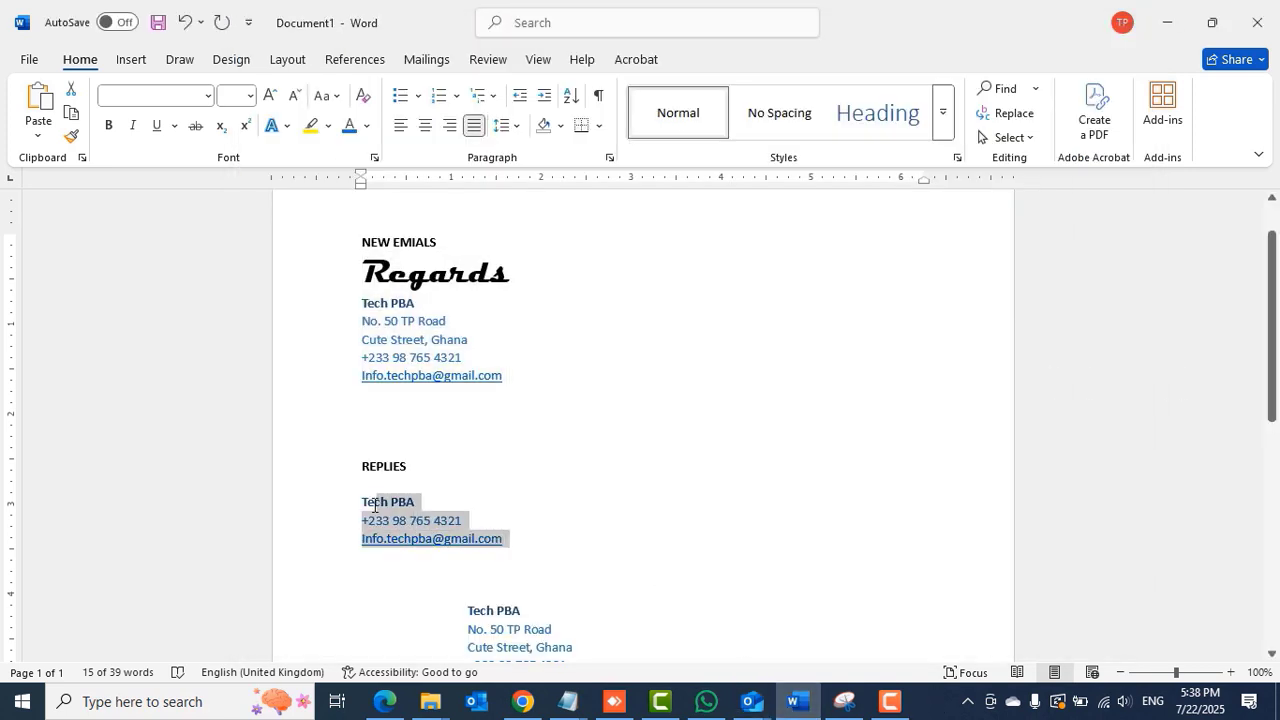
pyautogui.rightClick(392, 508)
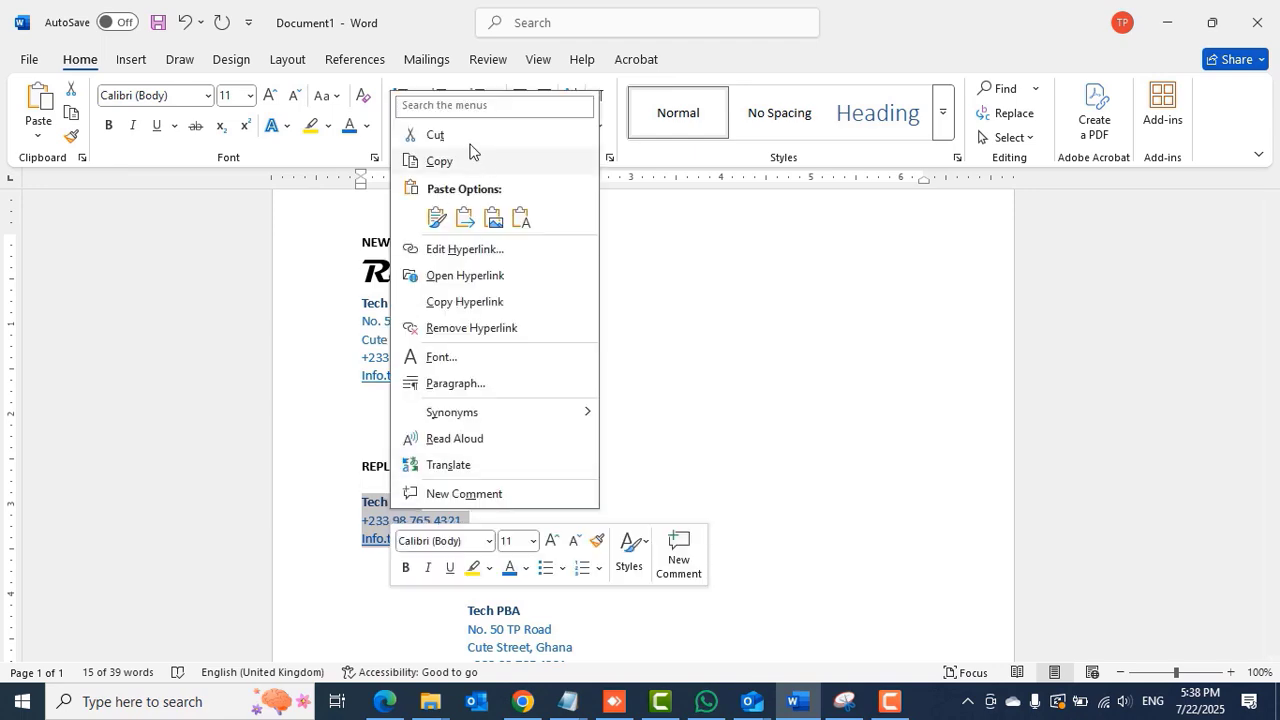
pyautogui.click(440, 161)
pyautogui.moveTo(752, 701)
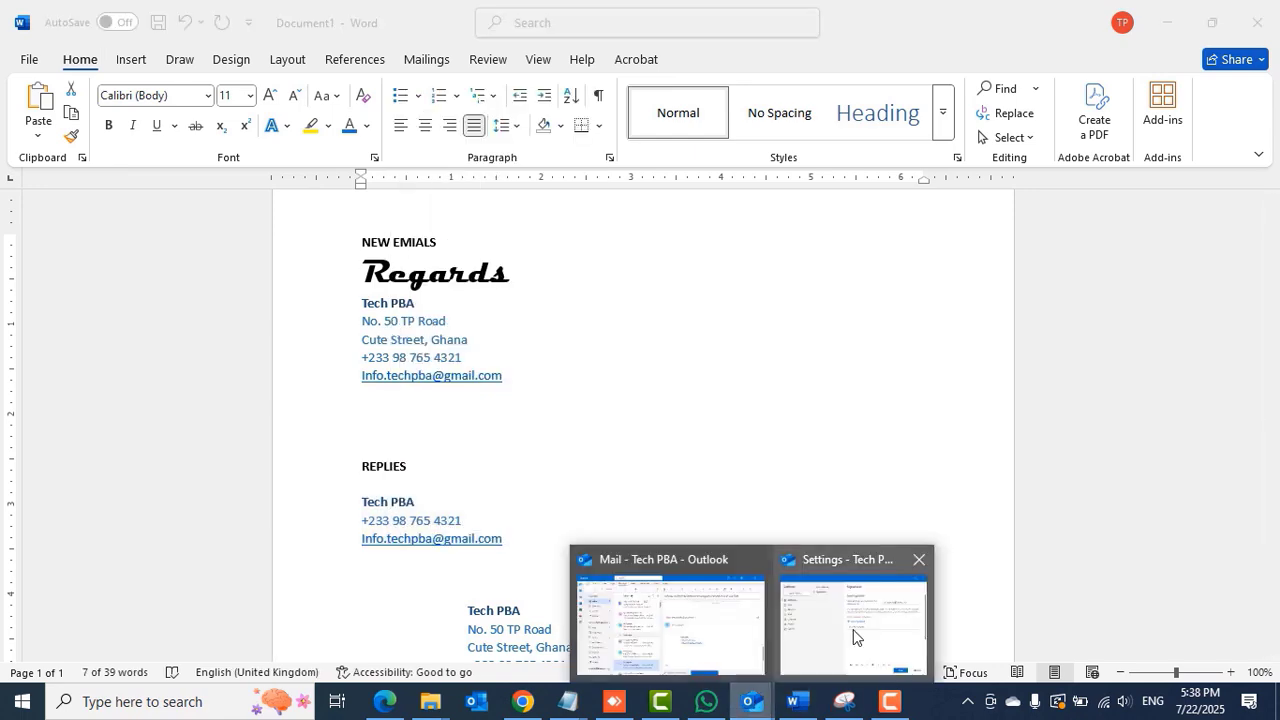
pyautogui.click(851, 632)
# Paste the three-line REPLIES block into Tech PBA Replies and save the signature.
pyautogui.click(705, 397)
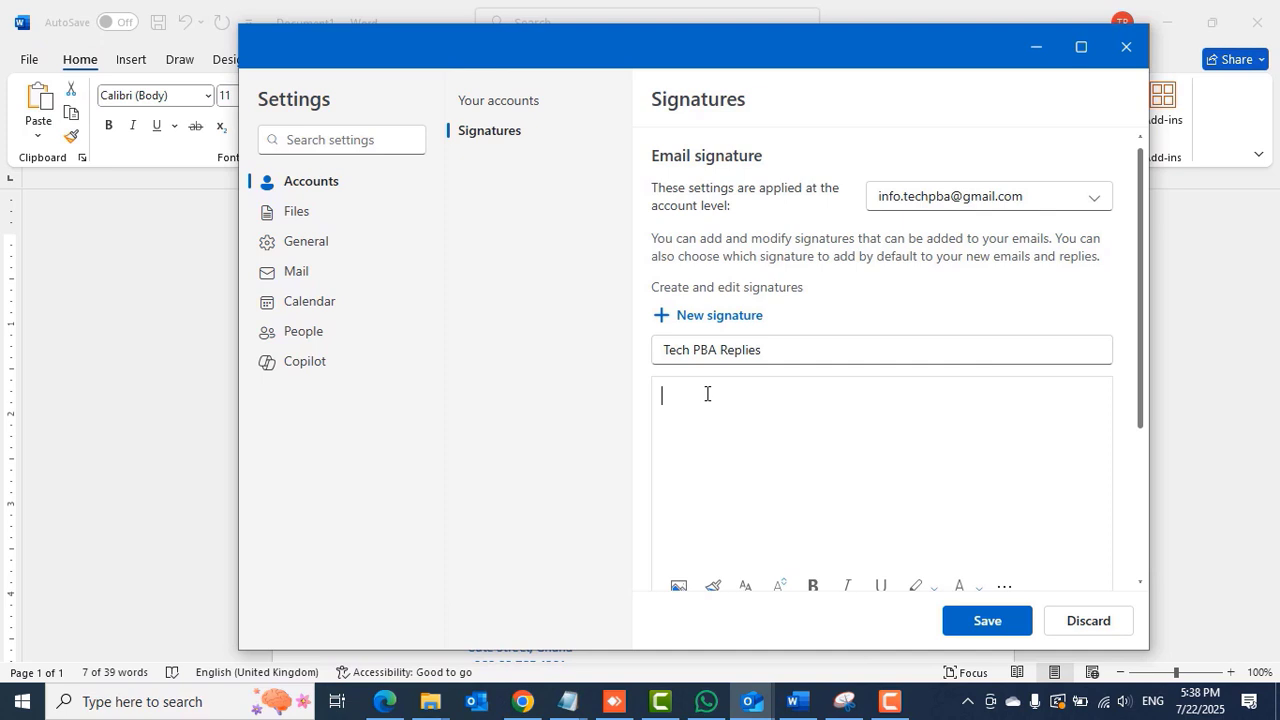
pyautogui.hotkey('ctrl', 'v')
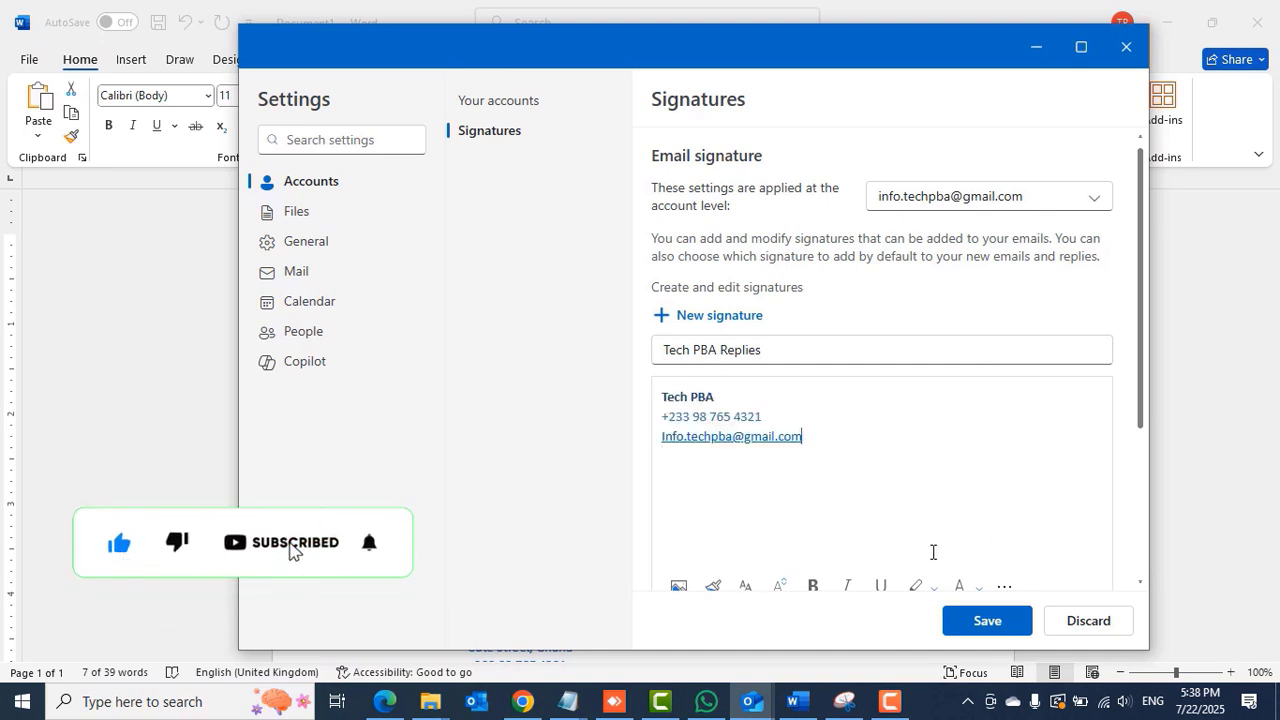
pyautogui.click(988, 622)
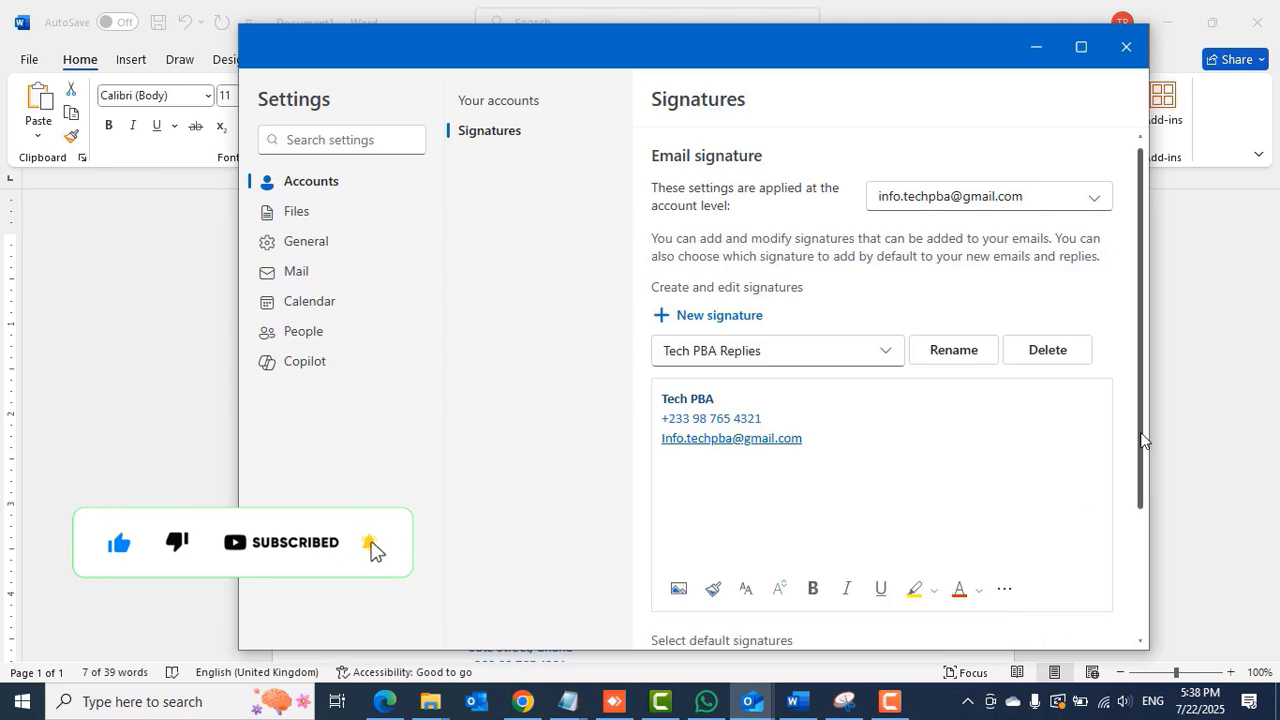
pyautogui.moveTo(1143, 441); pyautogui.dragTo(1143, 611)
pyautogui.moveTo(1145, 518)
pyautogui.mouseDown()
pyautogui.moveTo(1157, 394)
pyautogui.moveTo(1143, 600)
pyautogui.mouseUp()
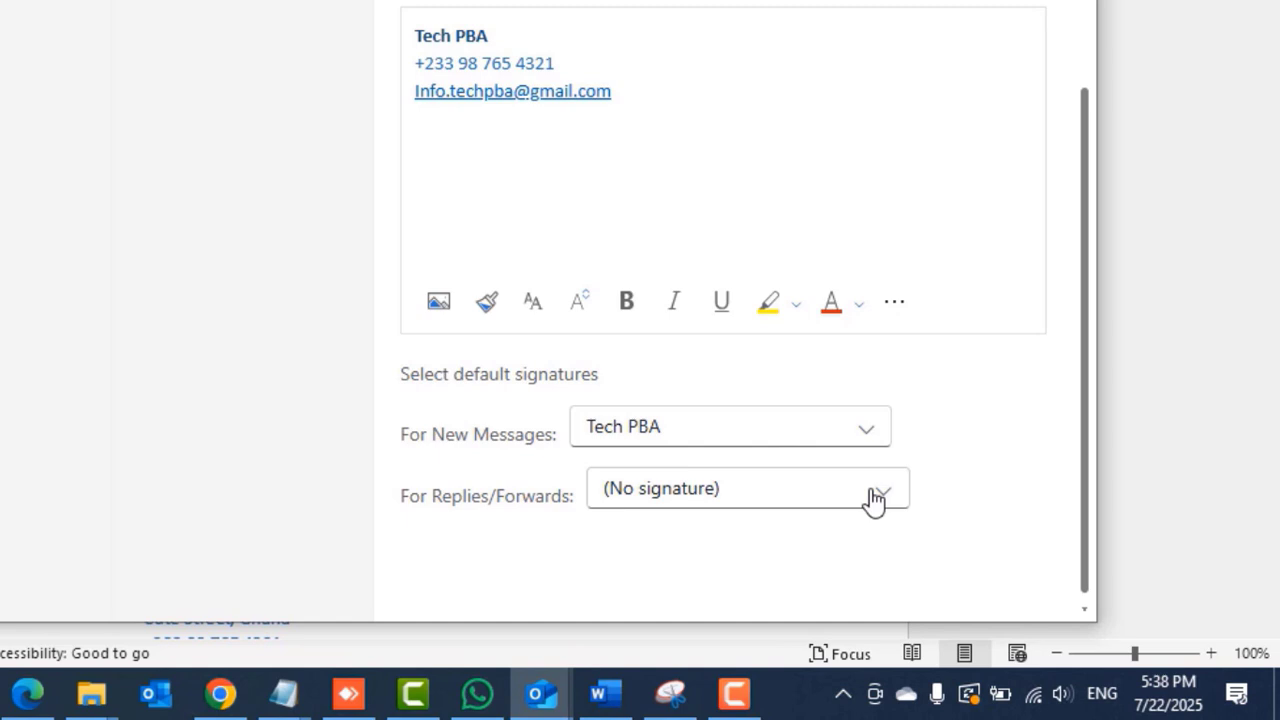
# Set Tech PBA Replies as the default for replies and forwards, and save.
pyautogui.click(895, 500)
pyautogui.click(689, 608)
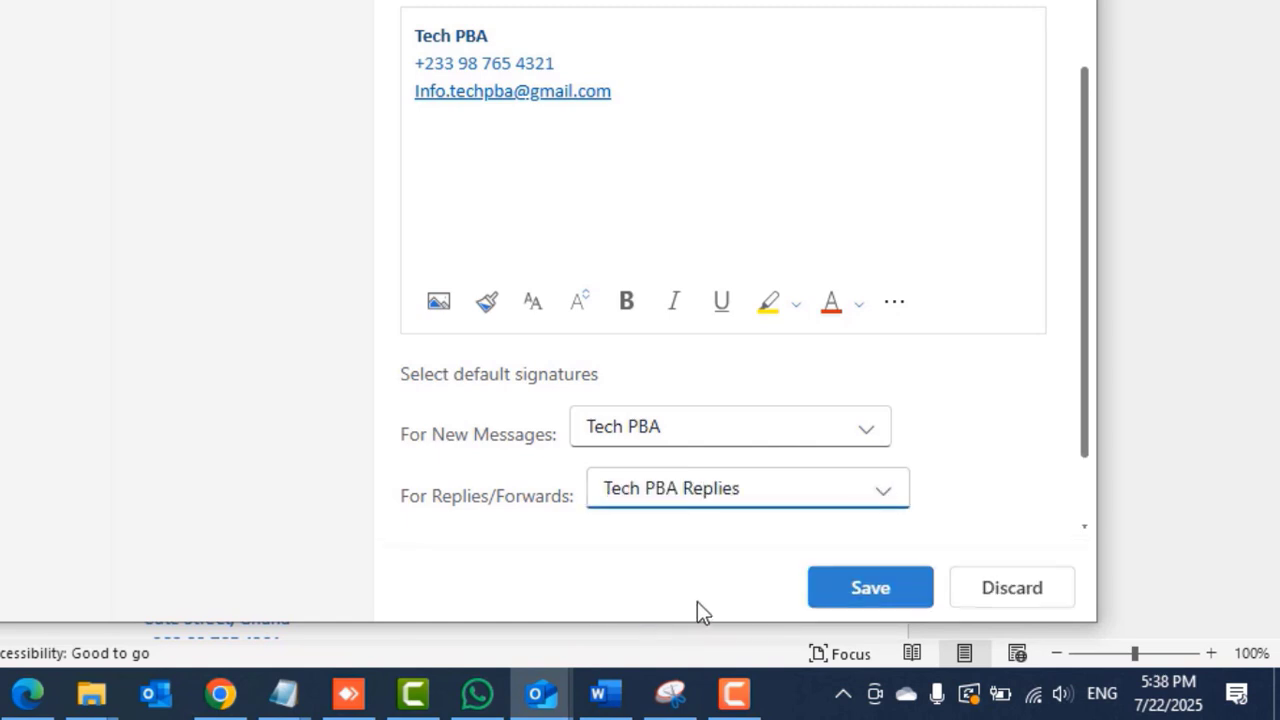
pyautogui.click(877, 590)
pyautogui.moveTo(1086, 371); pyautogui.dragTo(1079, 80)
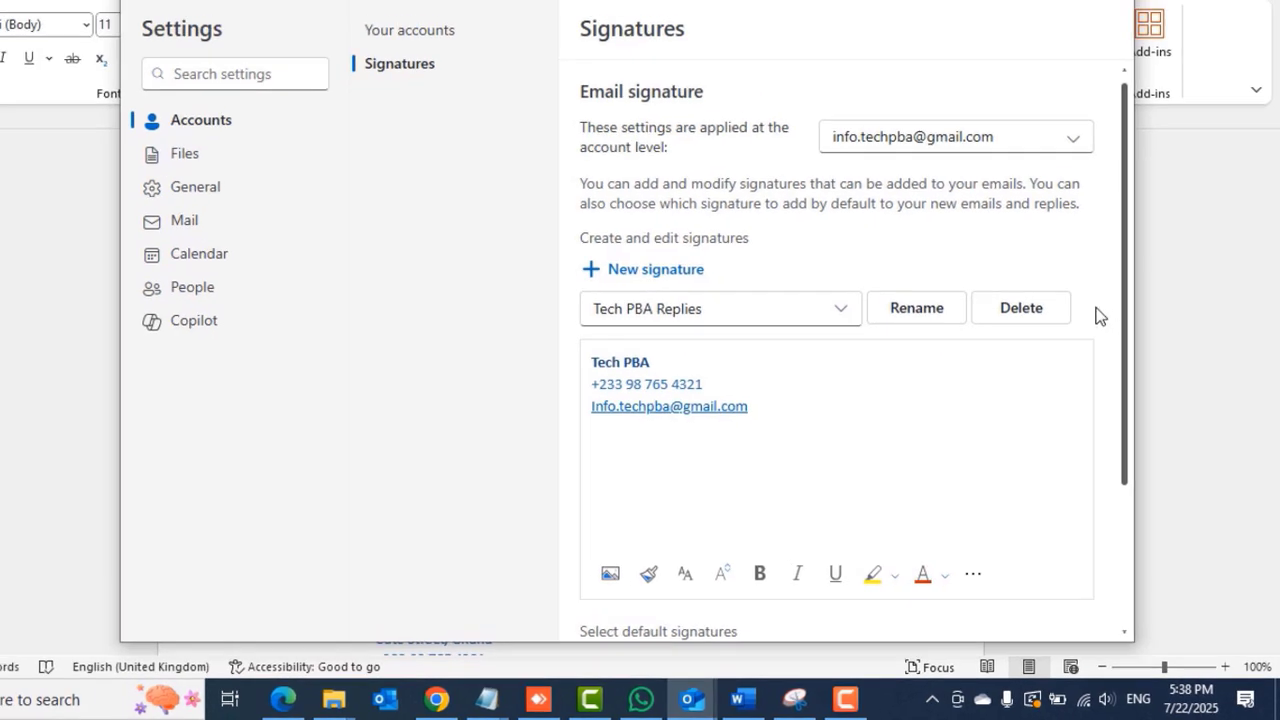
pyautogui.scroll(-3, 1083, 512)
pyautogui.scroll(3, 1089, 274)
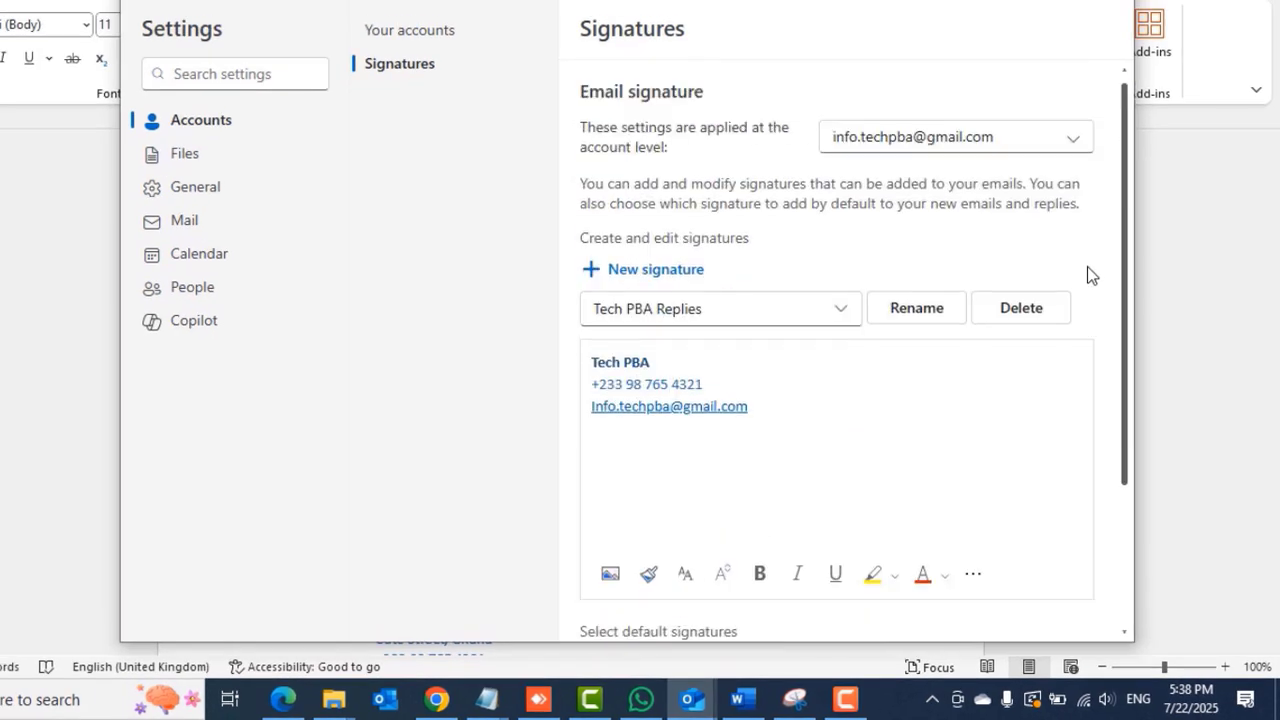
# Review both the Tech PBA Replies and Tech PBA signatures from the saved-signatures list.
pyautogui.click(845, 316)
pyautogui.click(695, 384)
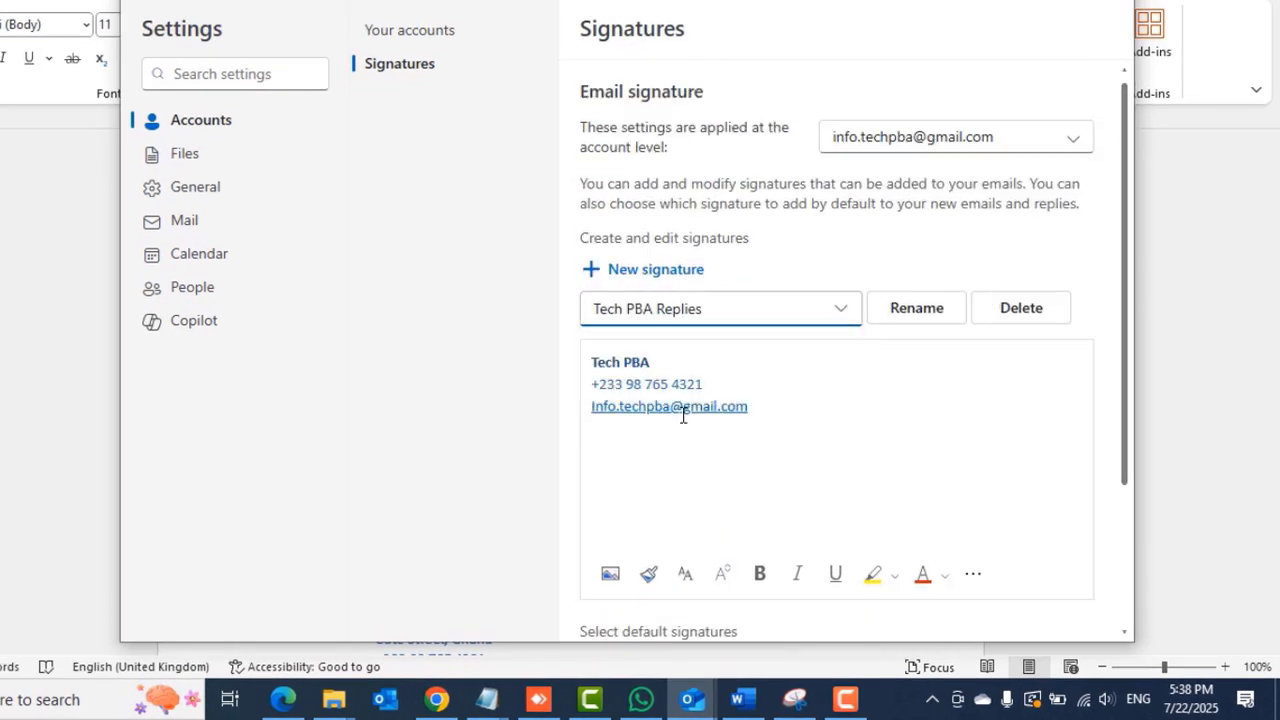
pyautogui.click(844, 312)
pyautogui.click(662, 349)
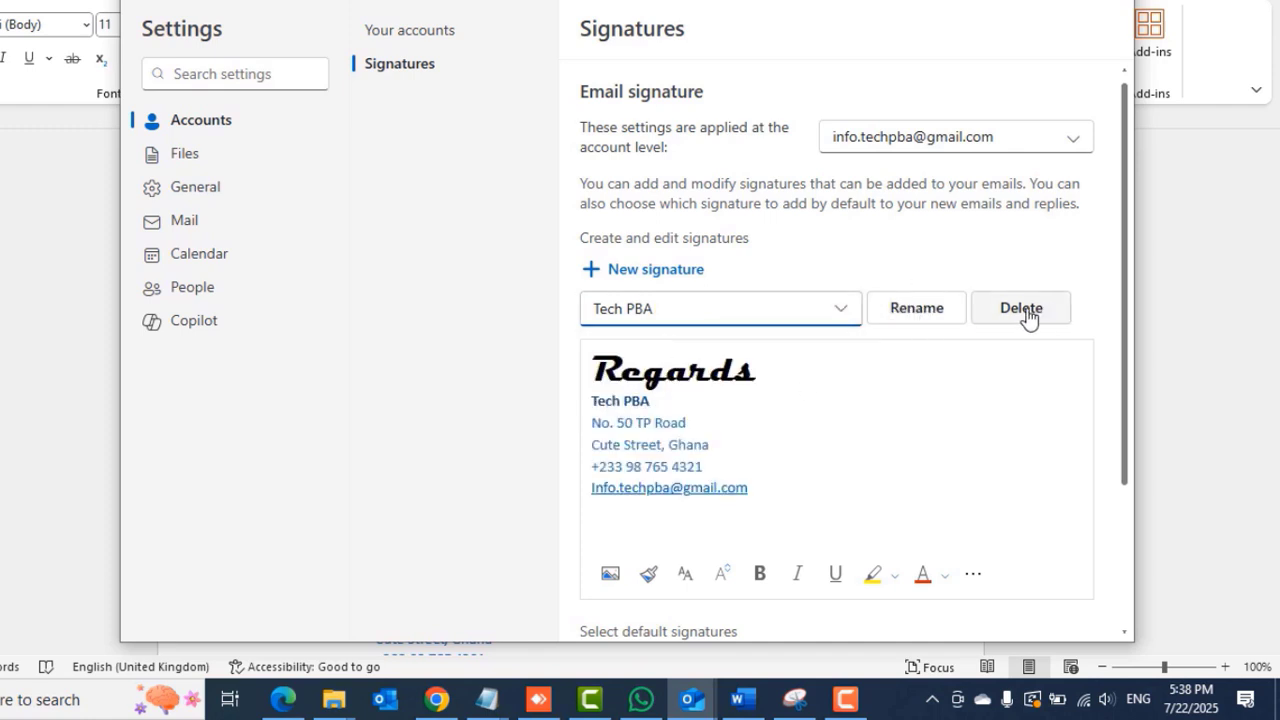
pyautogui.moveTo(1126, 414); pyautogui.dragTo(1131, 279)
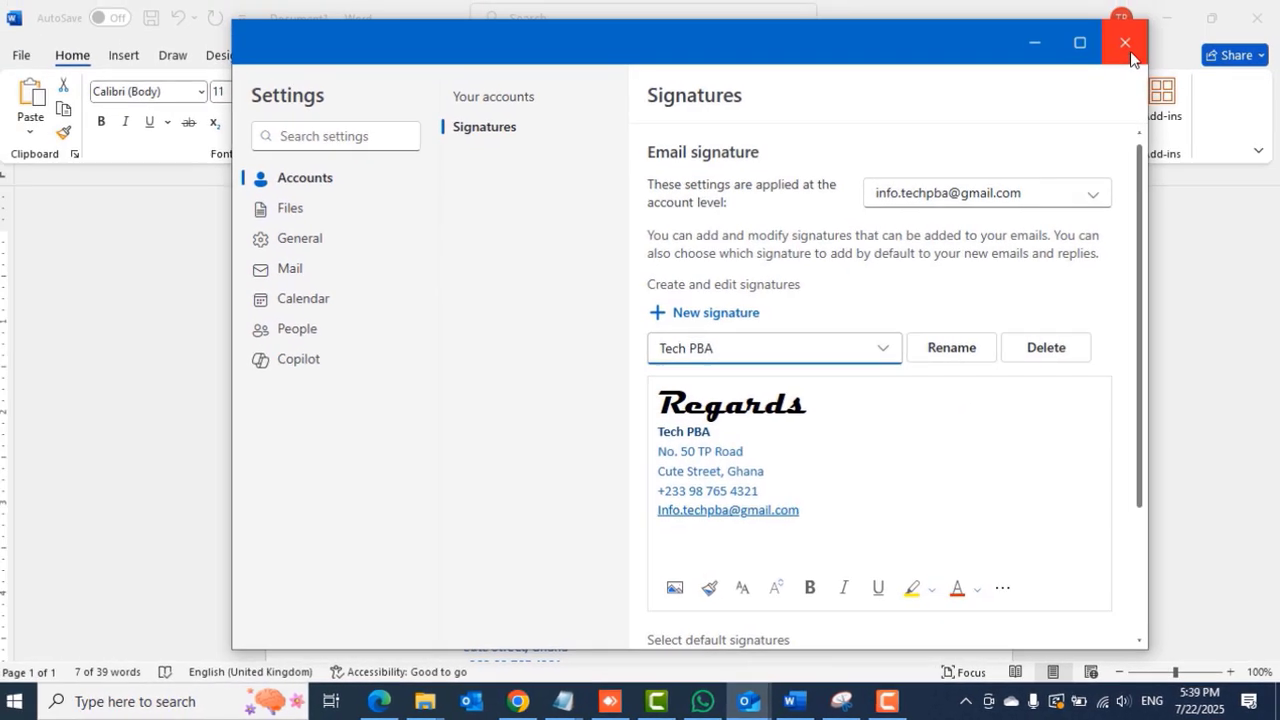
# Start a new email and check the Tech PBA Regards signature is inserted automatically.
pyautogui.click(1130, 55)
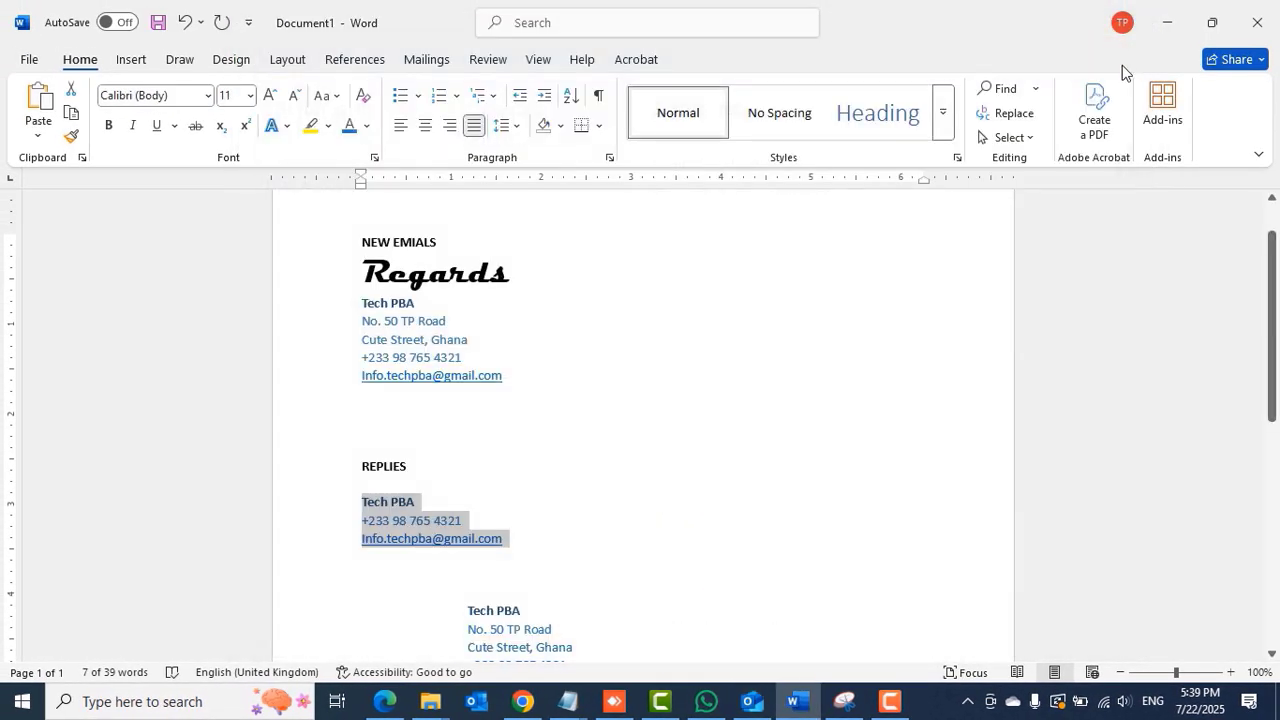
pyautogui.click(1170, 24)
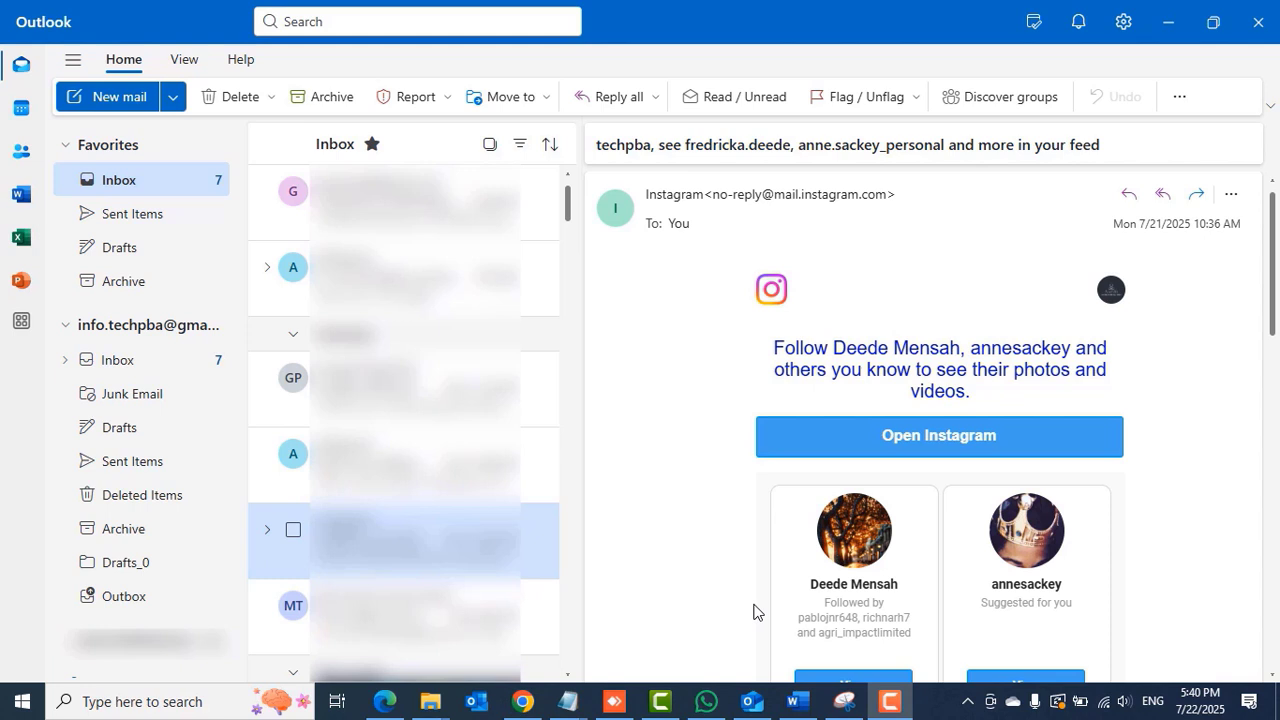
pyautogui.moveTo(547, 643)
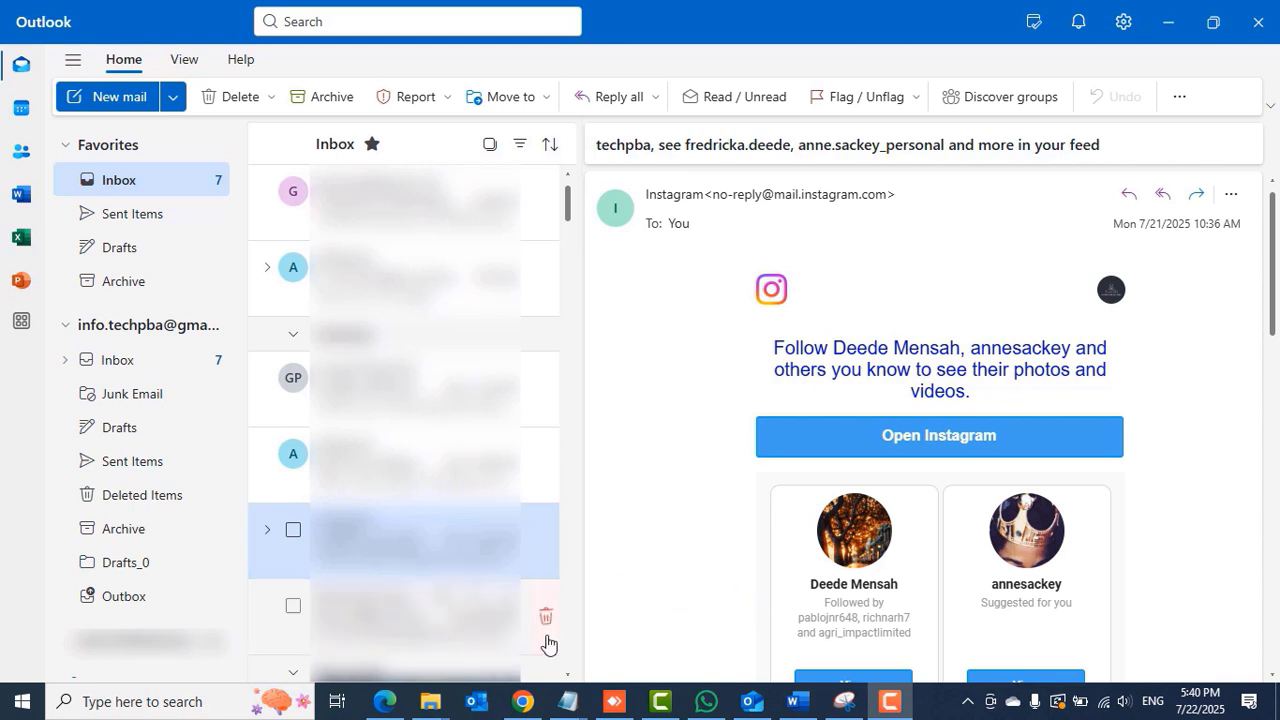
pyautogui.click(110, 96)
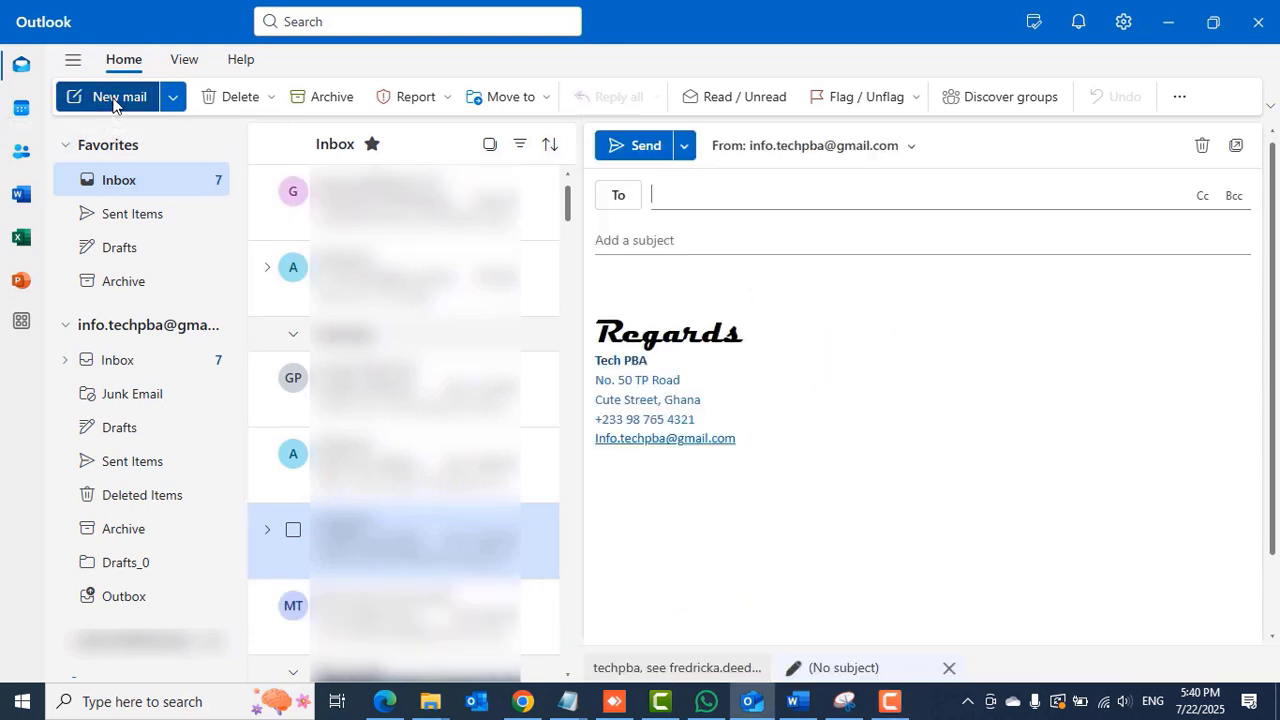
pyautogui.click(597, 283)
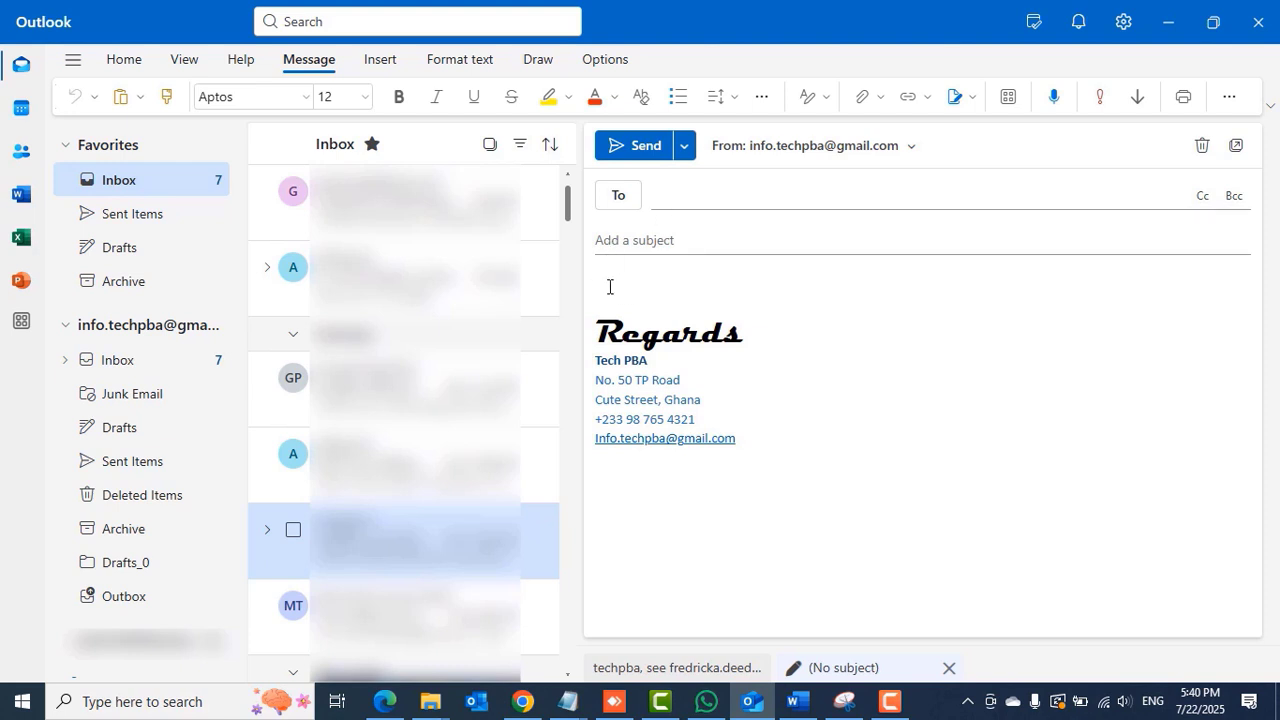
pyautogui.press('Return')
pyautogui.press('Return')
pyautogui.press('Return')
pyautogui.press('Return')
pyautogui.press('Return')
pyautogui.press('BackSpace')
pyautogui.press('BackSpace')
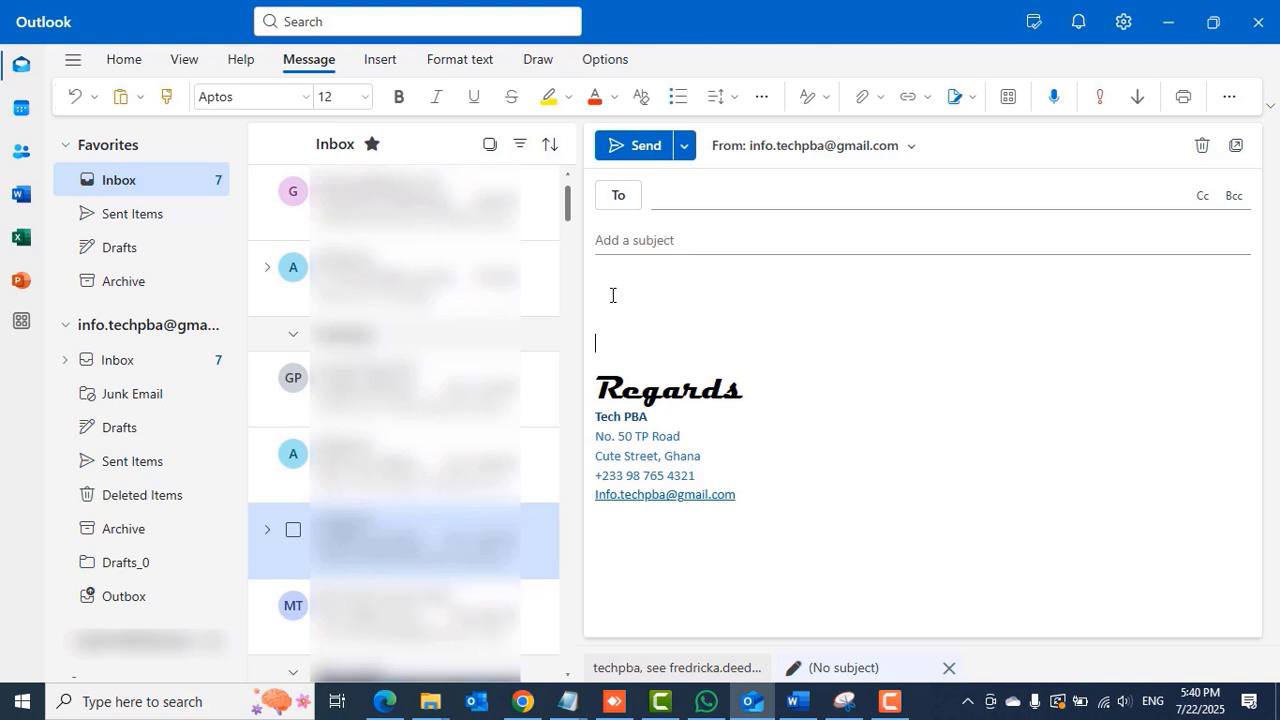
pyautogui.press('BackSpace')
pyautogui.press('BackSpace')
pyautogui.press('BackSpace')
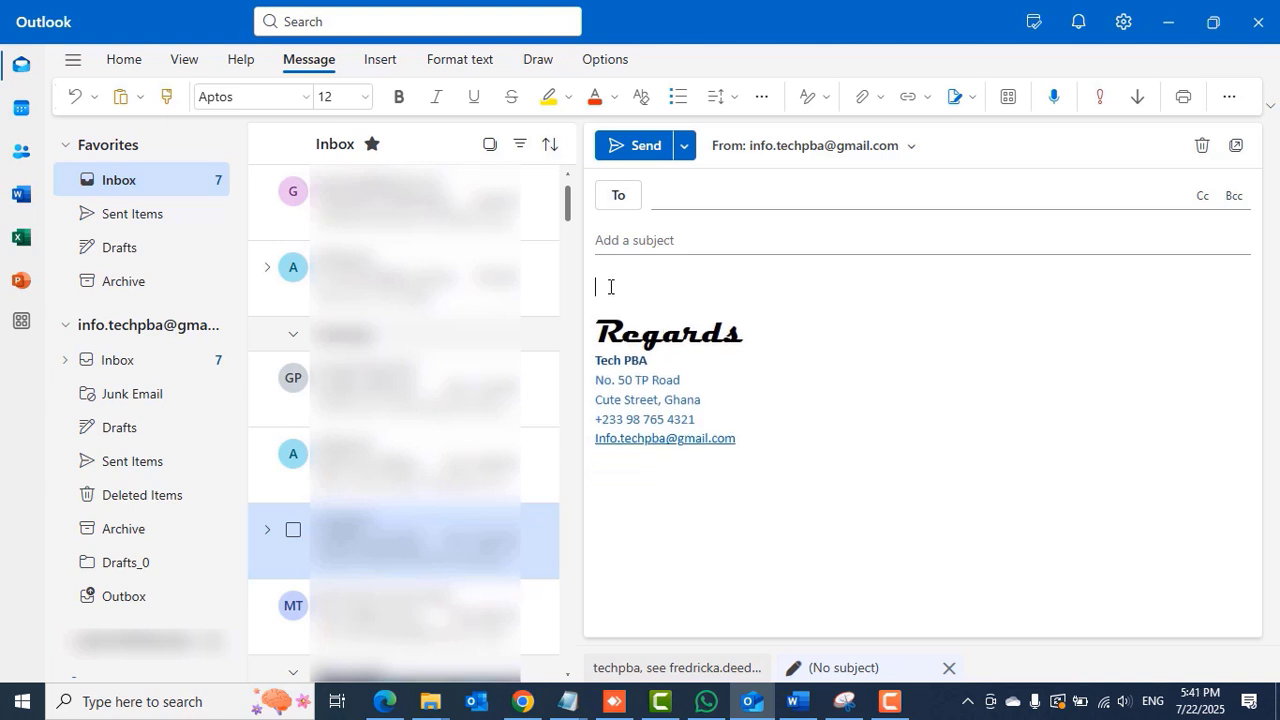
# Pop the new message out into its own window and add space above the signature.
pyautogui.click(1236, 145)
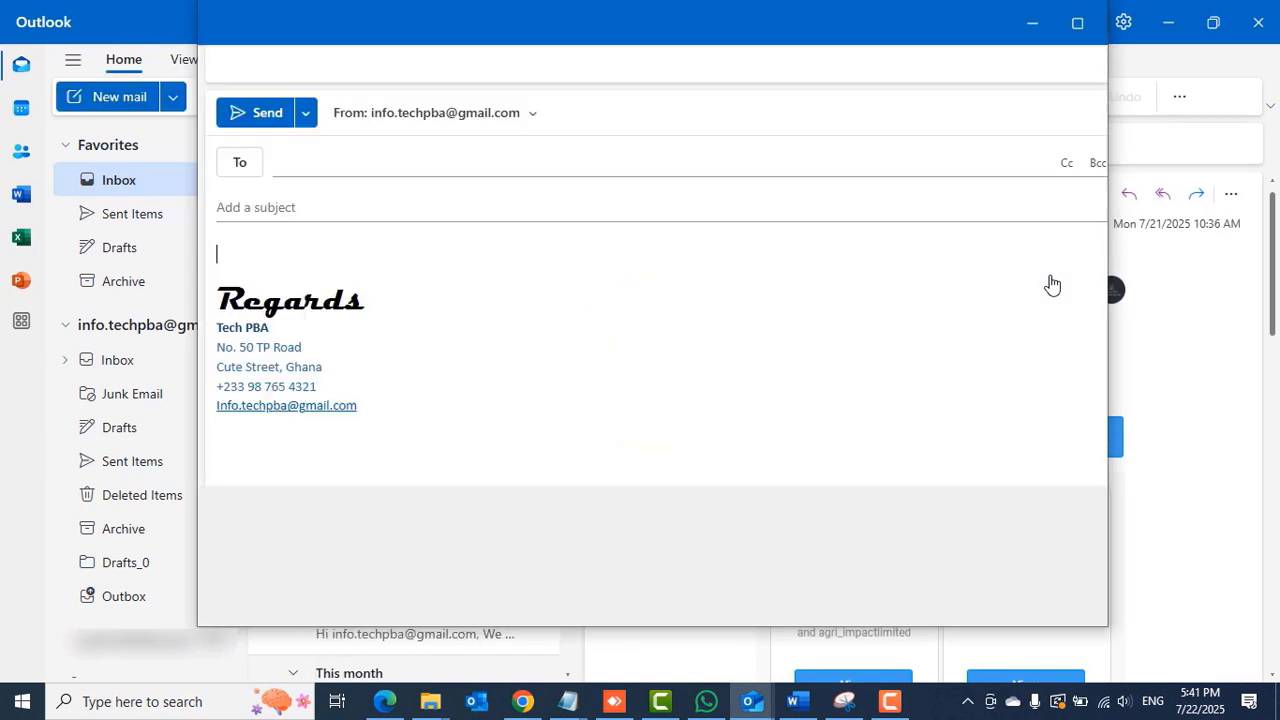
pyautogui.moveTo(609, 28); pyautogui.dragTo(599, 64)
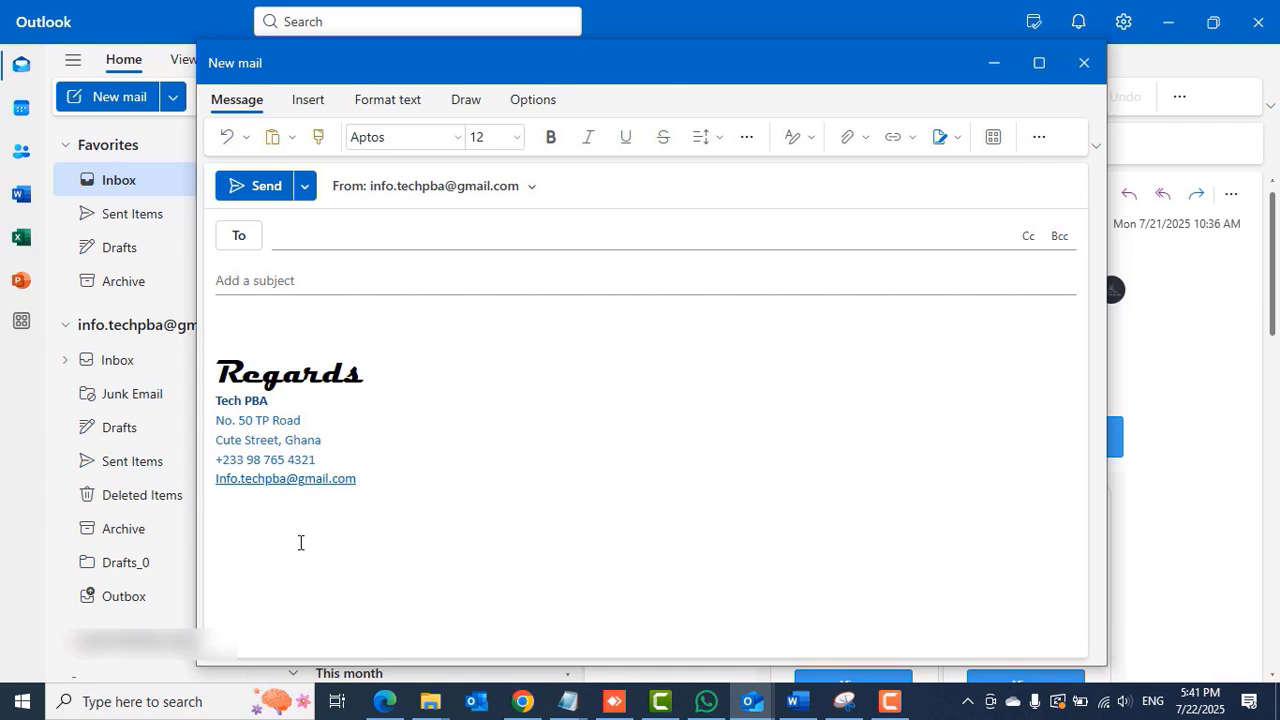
pyautogui.press('Return')
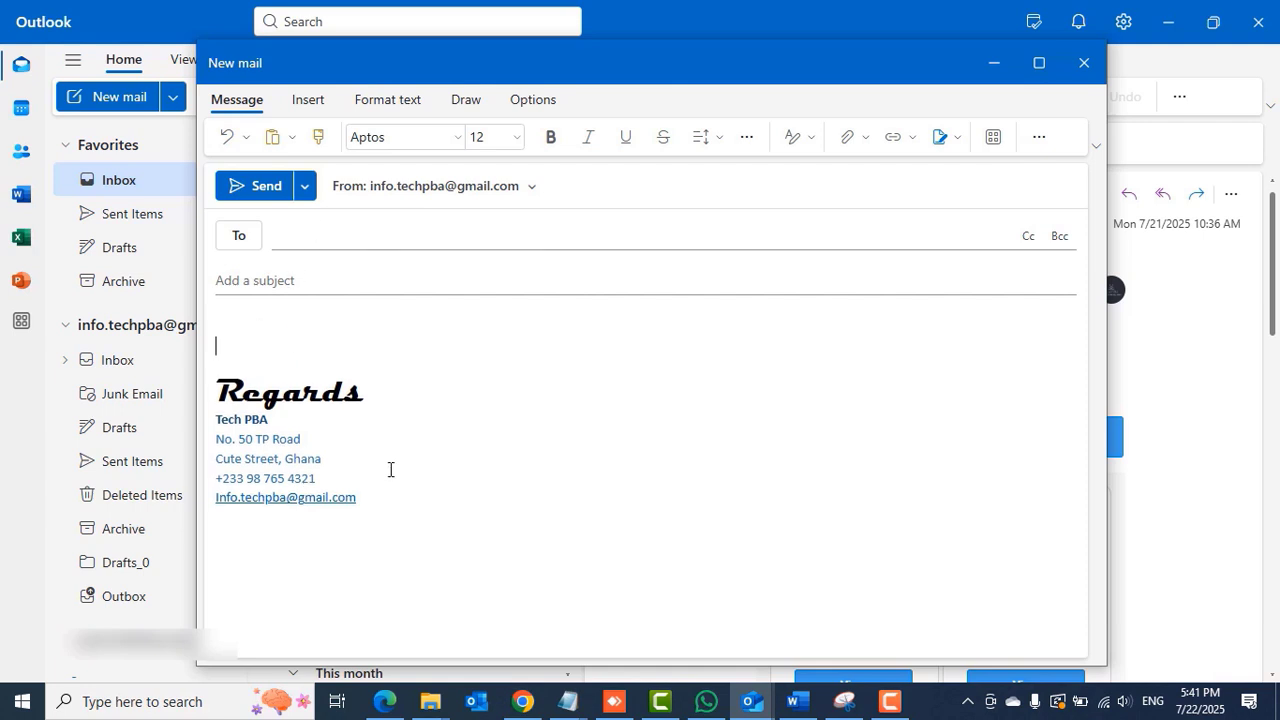
pyautogui.press('Return')
pyautogui.press('Return')
pyautogui.press('Return')
pyautogui.press('BackSpace')
pyautogui.press('BackSpace')
pyautogui.press('BackSpace')
pyautogui.press('BackSpace')
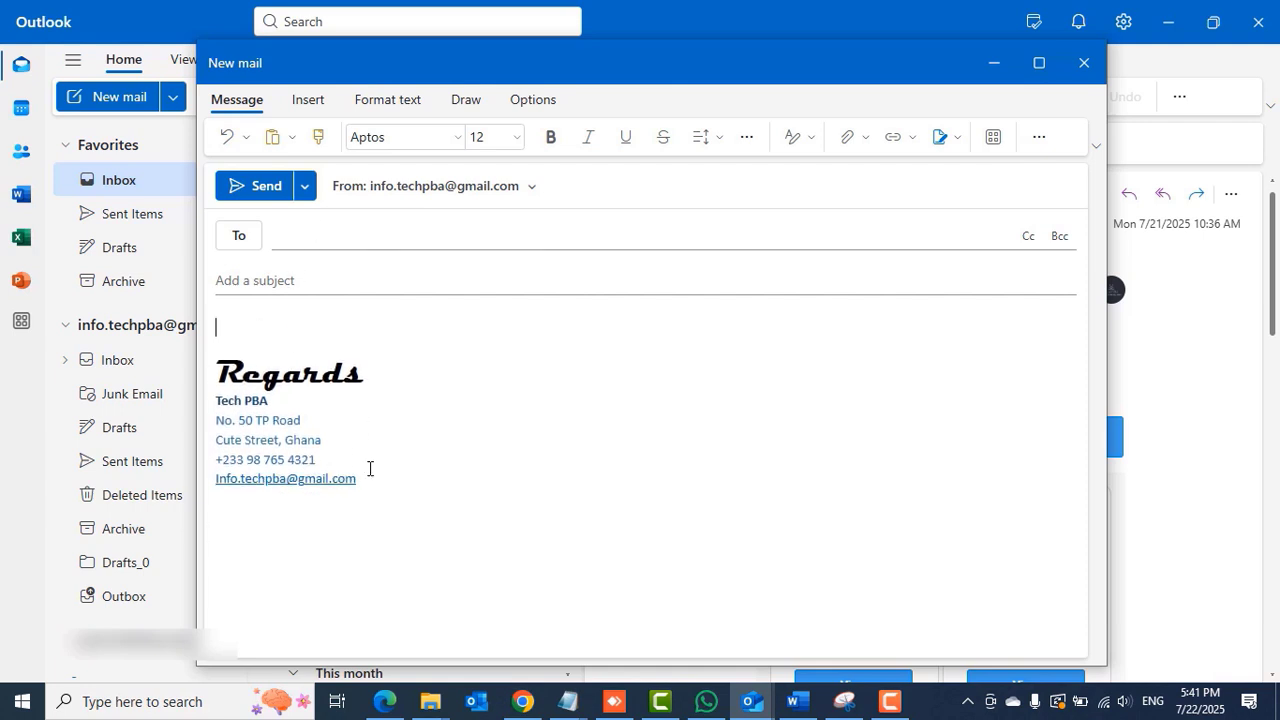
# Close the new message and reply to the Instagram email to inspect the Tech PBA Replies signature.
pyautogui.click(1085, 62)
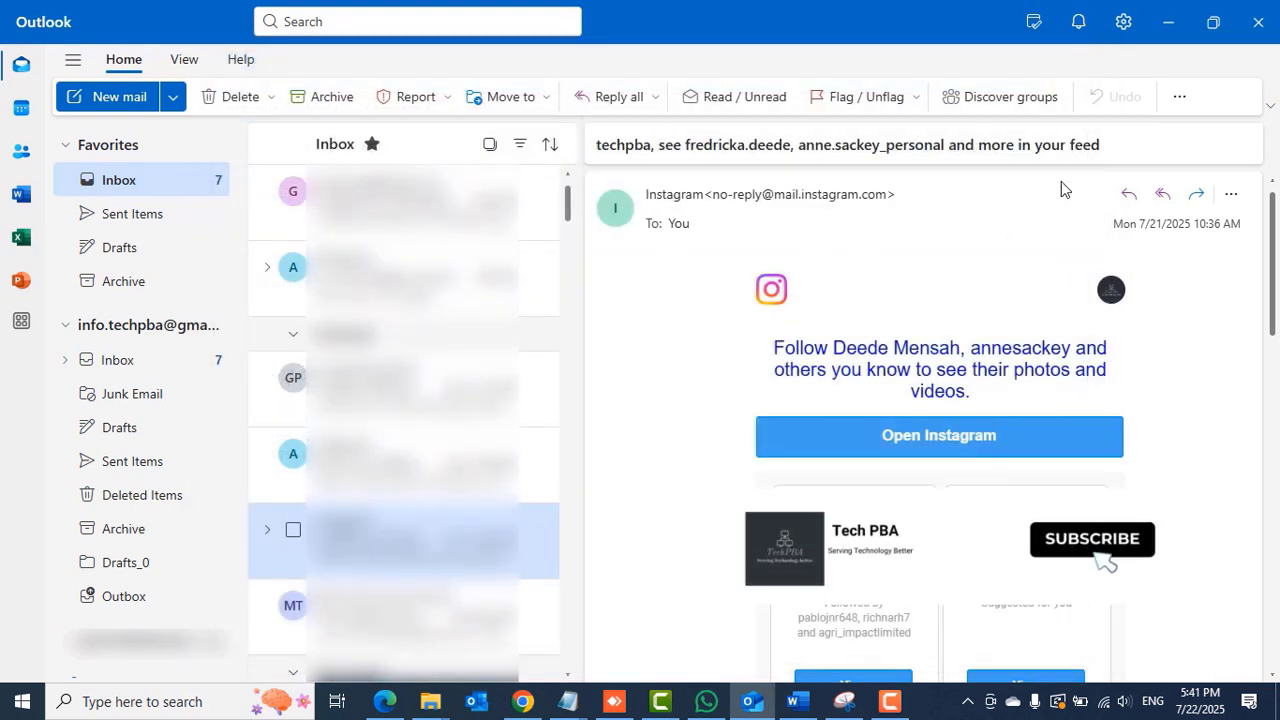
pyautogui.click(1129, 196)
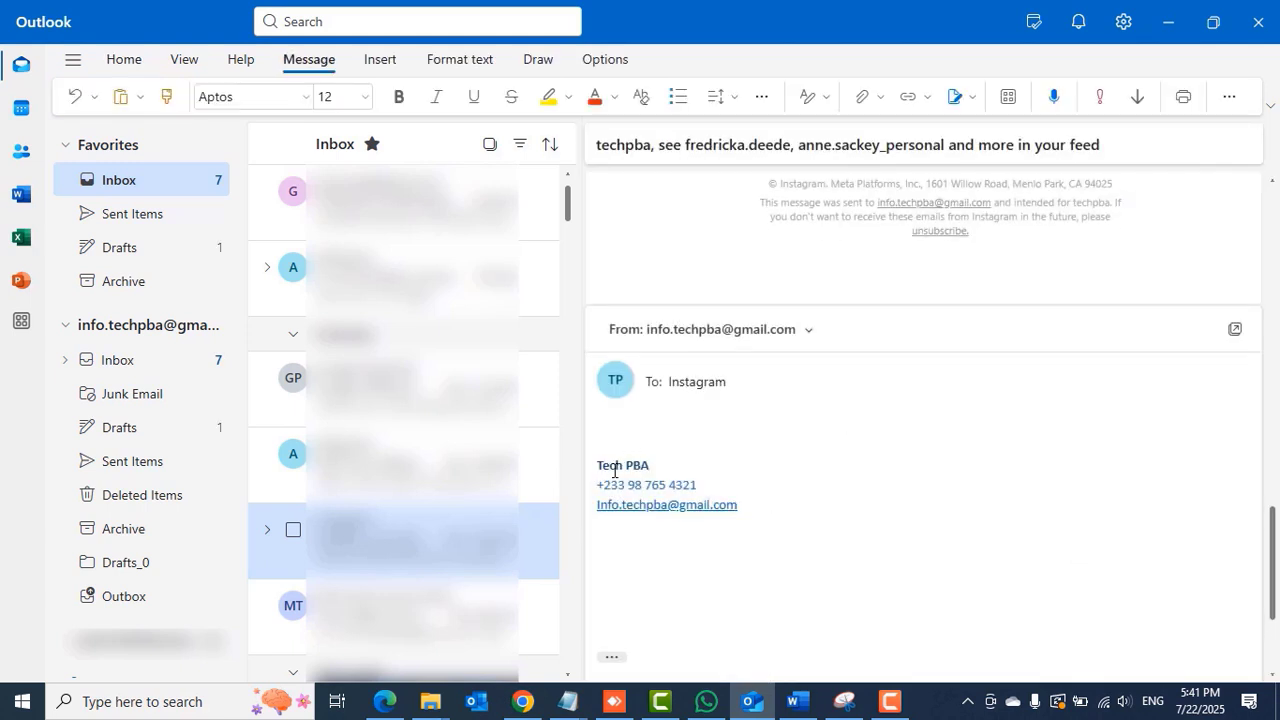
pyautogui.moveTo(756, 508); pyautogui.dragTo(604, 466)
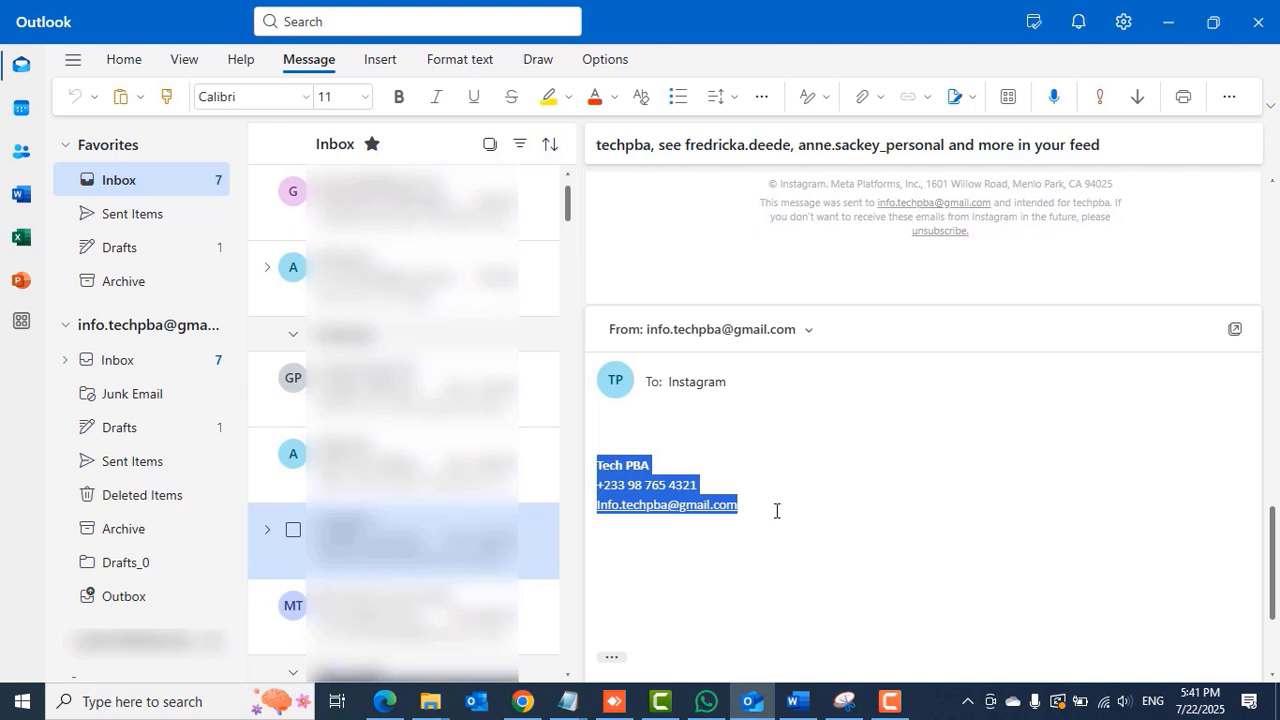
pyautogui.click(777, 511)
# Add a blank line above the reply signature.
pyautogui.click(608, 423)
pyautogui.press('Return')
pyautogui.press('Return')
pyautogui.press('Return')
pyautogui.press('Return')
pyautogui.press('Return')
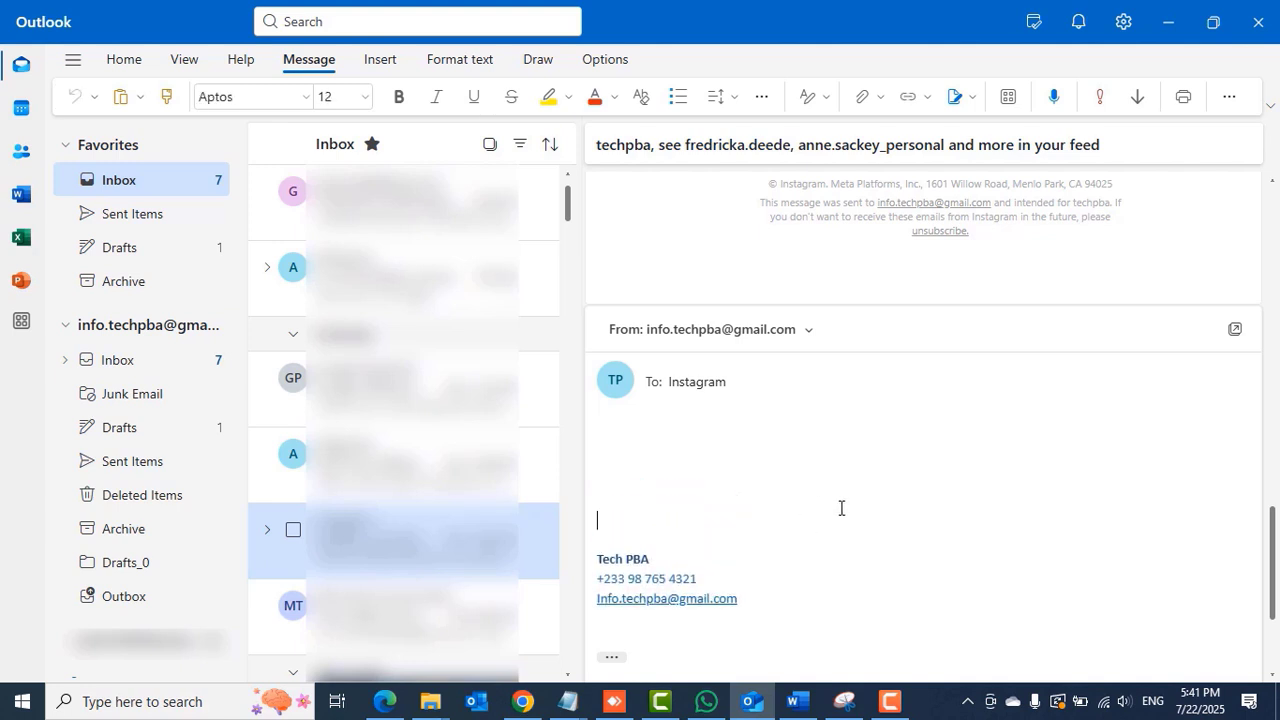
pyautogui.press('Return')
pyautogui.press('BackSpace')
pyautogui.press('BackSpace')
pyautogui.press('BackSpace')
pyautogui.press('BackSpace')
pyautogui.press('BackSpace')
pyautogui.press('BackSpace')
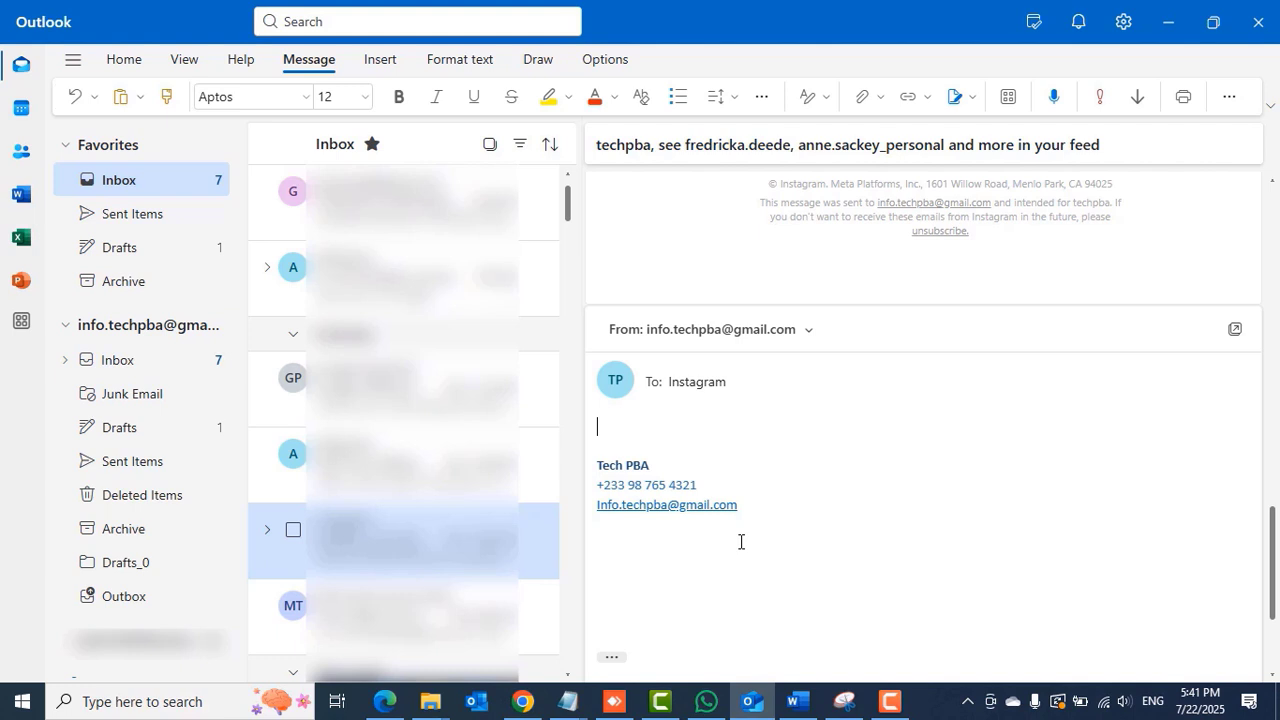